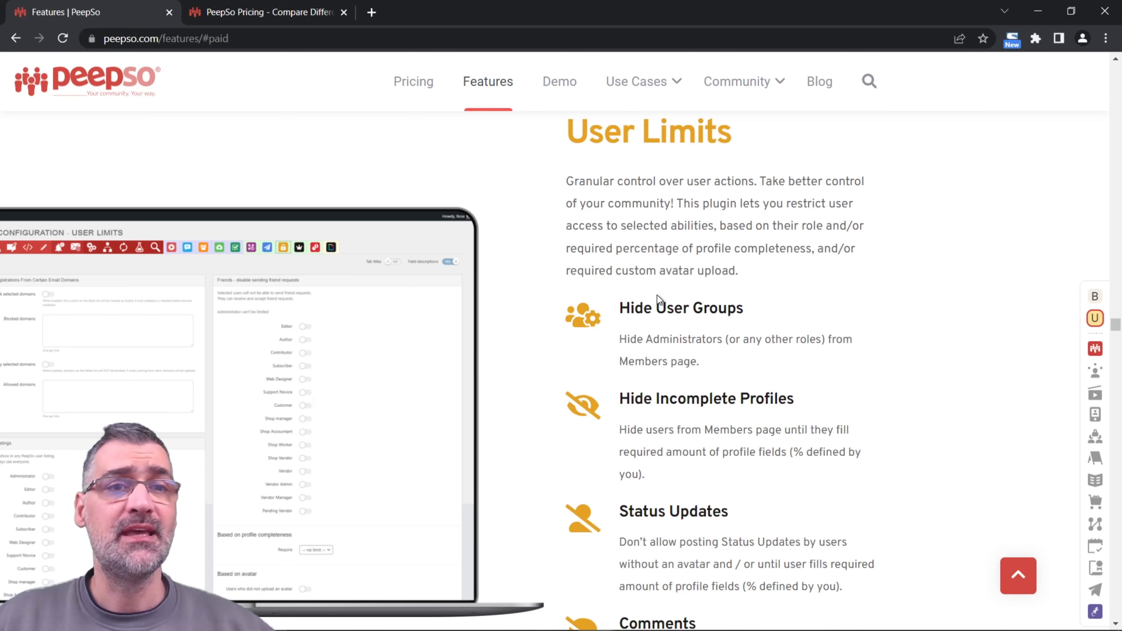
# Step: Review the Basic and Ultimate bundle options on the PeepSo pricing page
pyautogui.click(317, 13)
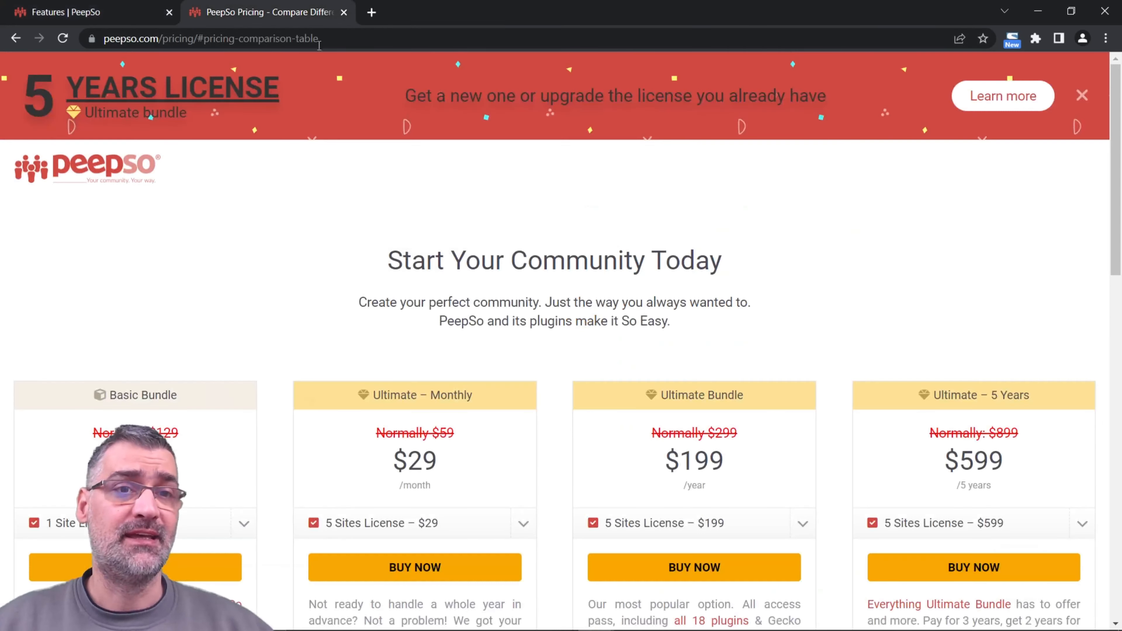
pyautogui.scroll(-3, 484, 346)
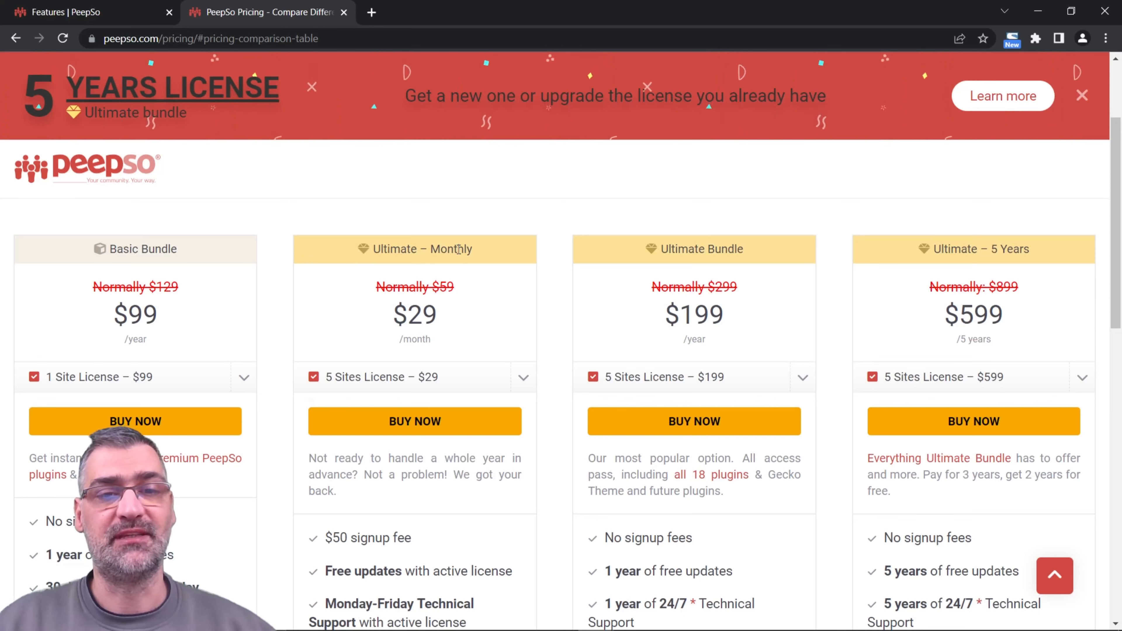
pyautogui.moveTo(178, 250); pyautogui.dragTo(72, 255)
pyautogui.click(271, 254)
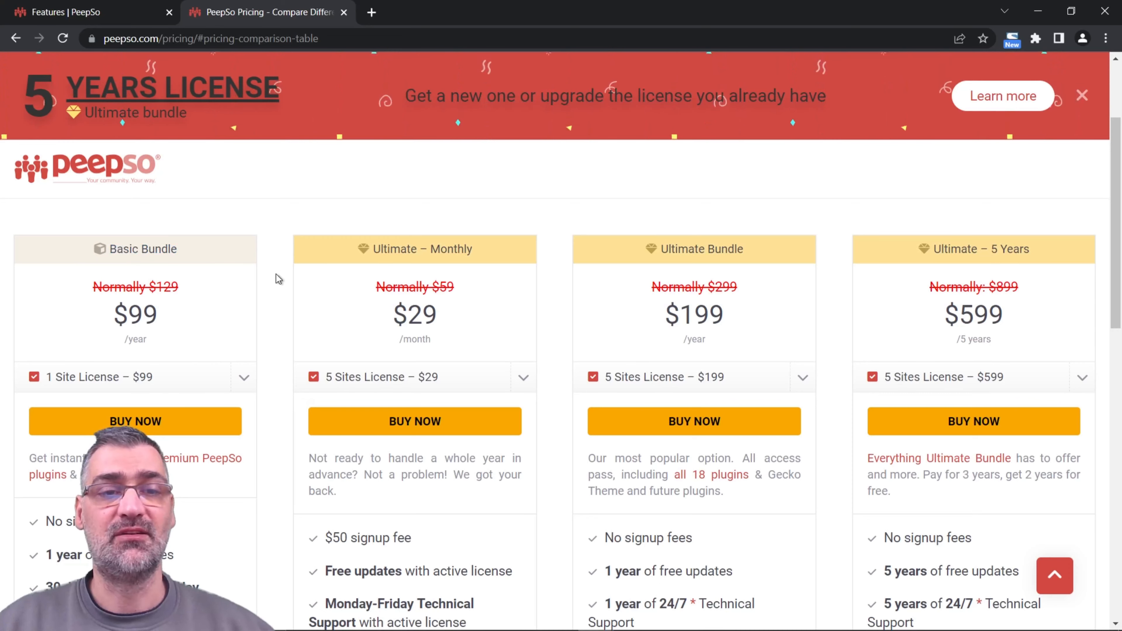
pyautogui.scroll(3, 279, 319)
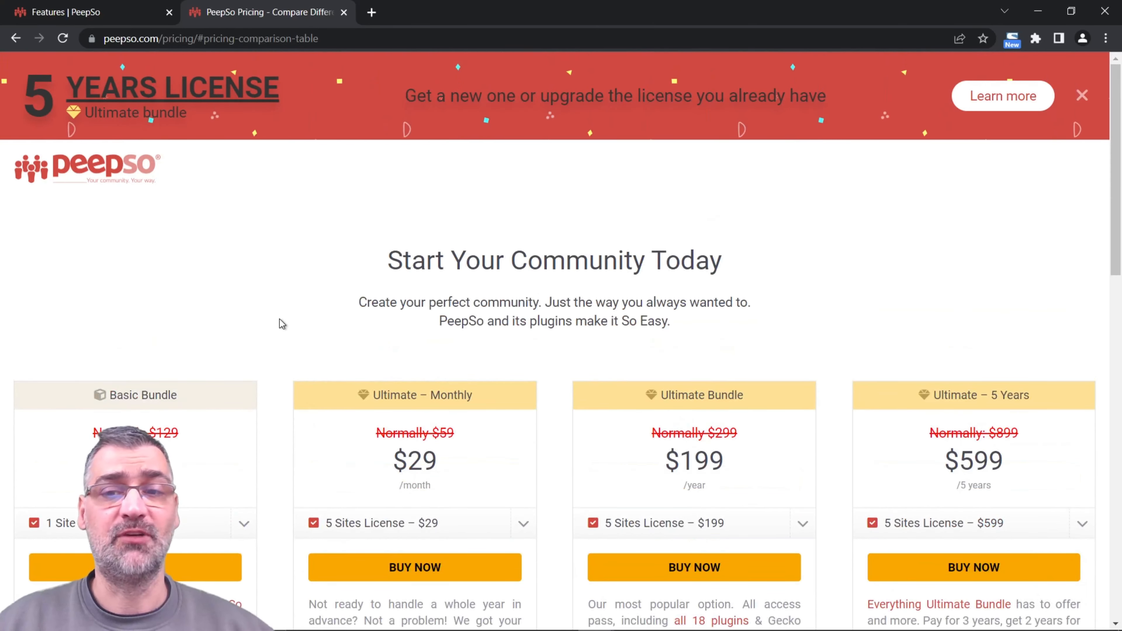
# Step: Return to the PeepSo features page and examine the User Limits section
pyautogui.click(132, 15)
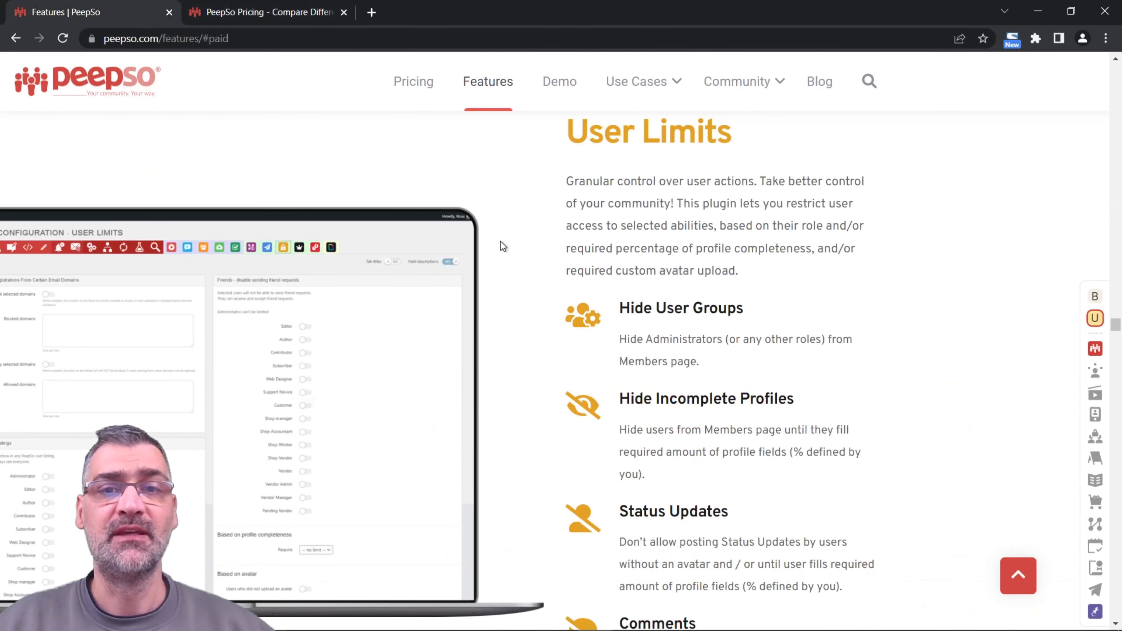
pyautogui.scroll(2, 500, 242)
pyautogui.scroll(-1, 500, 241)
pyautogui.scroll(1, 501, 242)
pyautogui.scroll(-2, 500, 241)
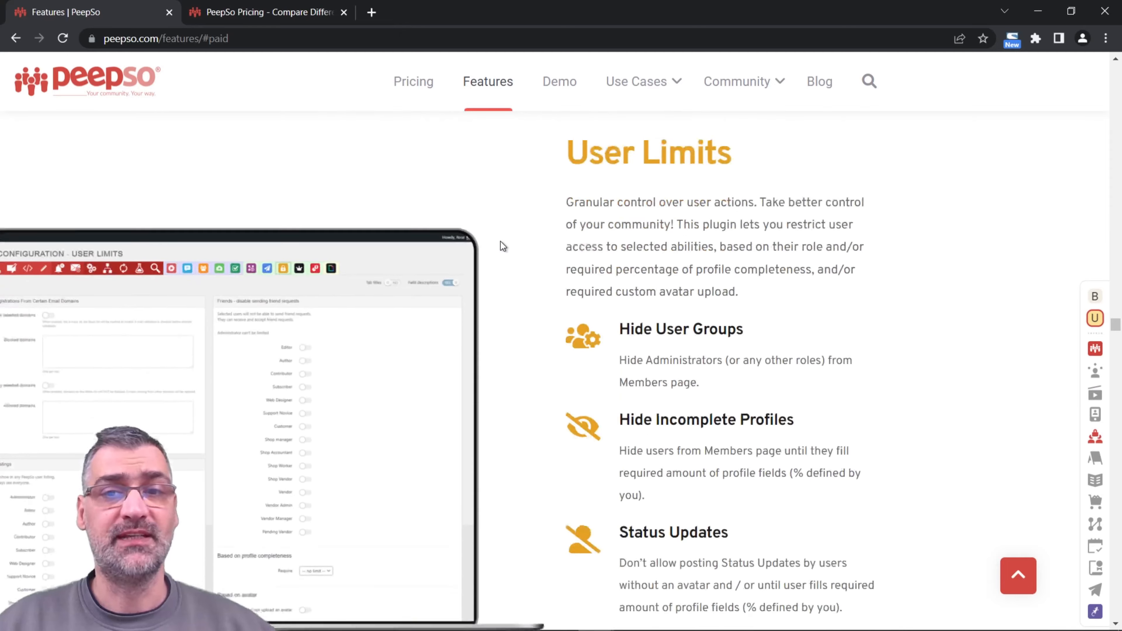
pyautogui.scroll(-1, 500, 241)
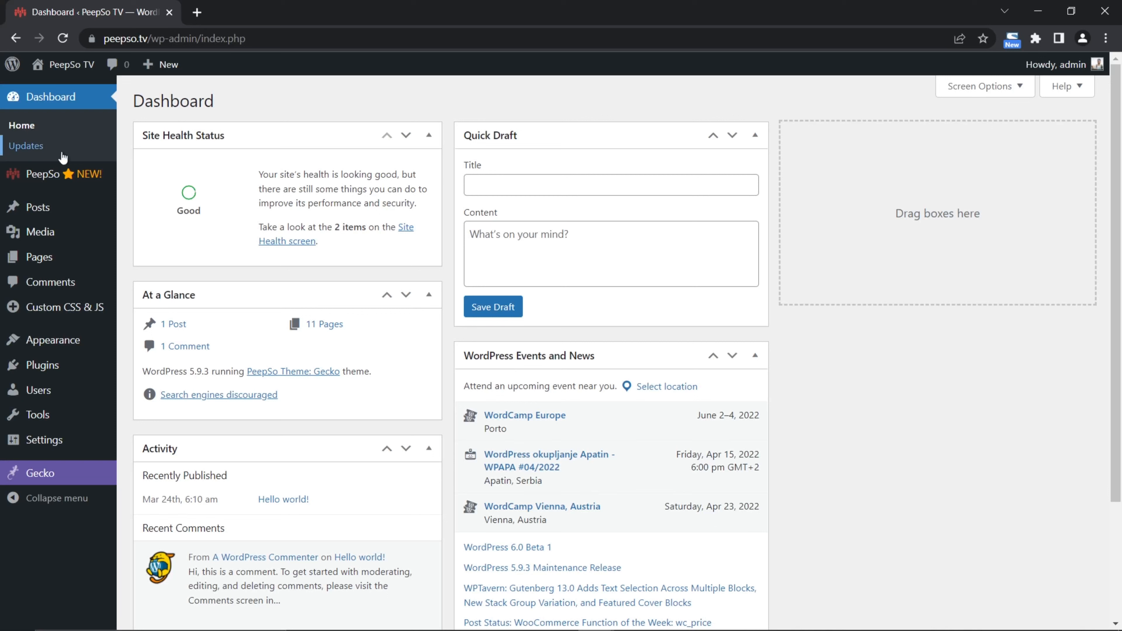
# Step: Install and activate the User Limits plugin from the PeepSo installer in the WordPress admin
pyautogui.moveTo(79, 174)
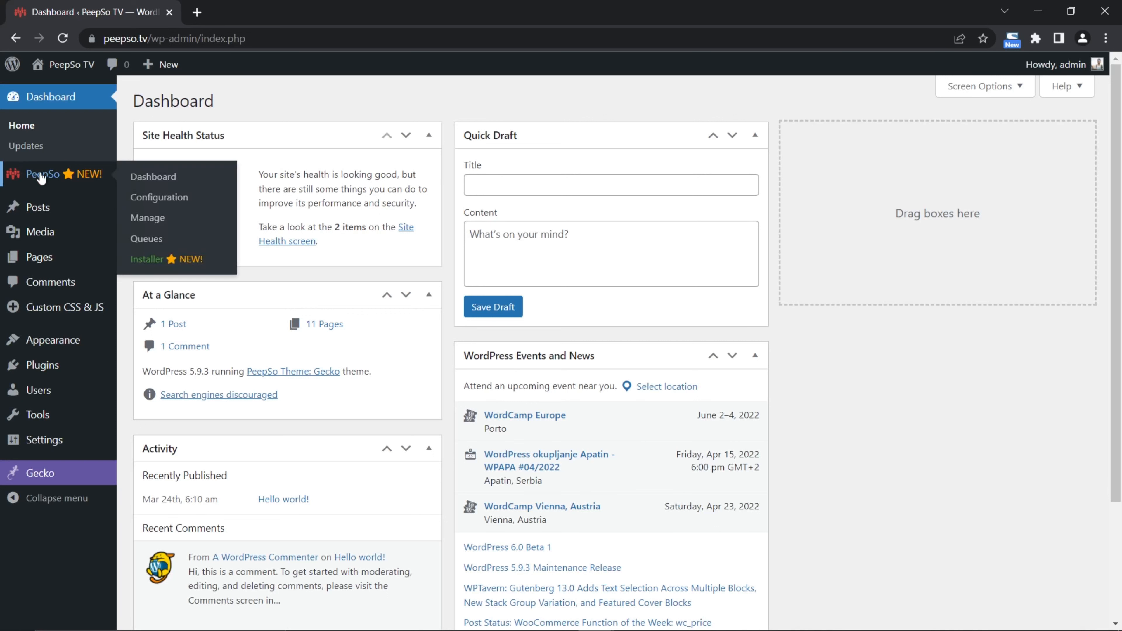
pyautogui.click(141, 261)
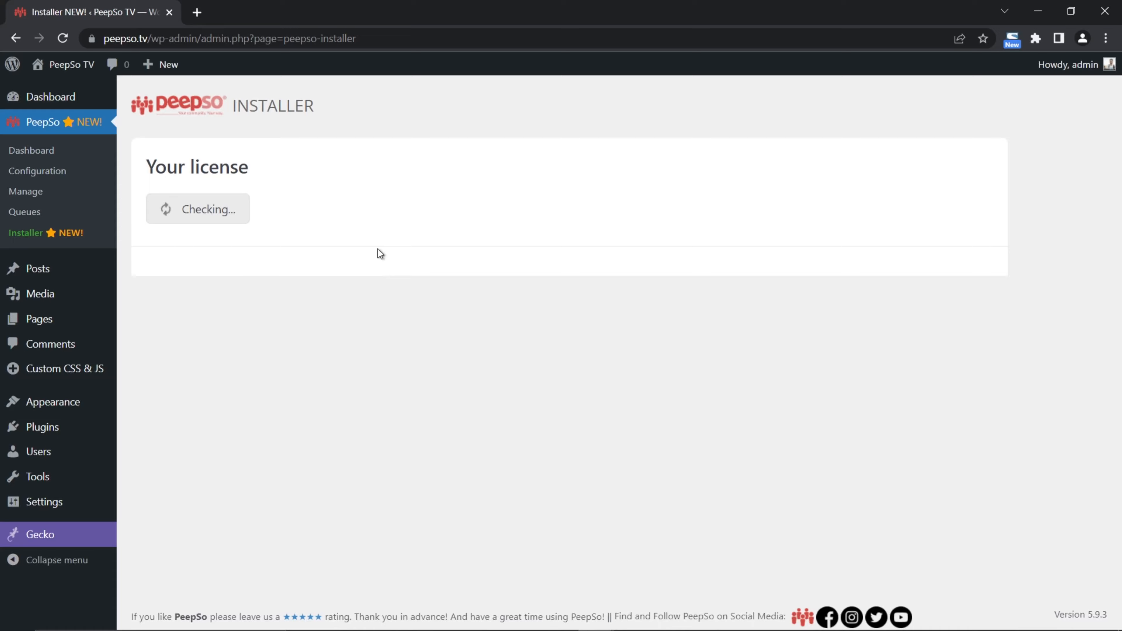
pyautogui.scroll(-1, 427, 308)
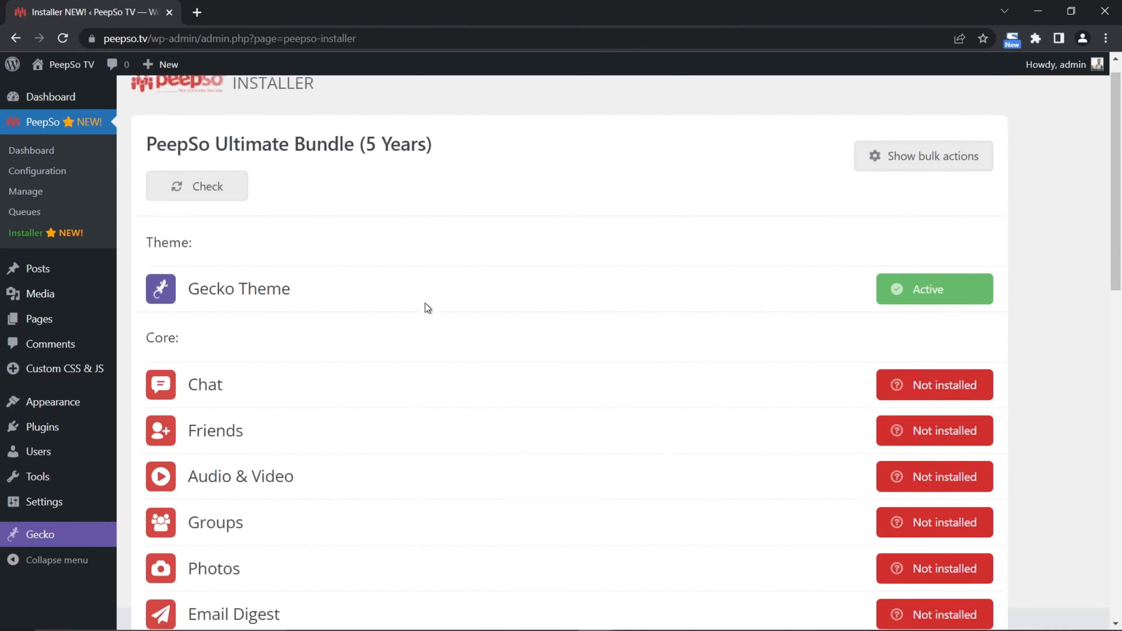
pyautogui.scroll(-5, 427, 308)
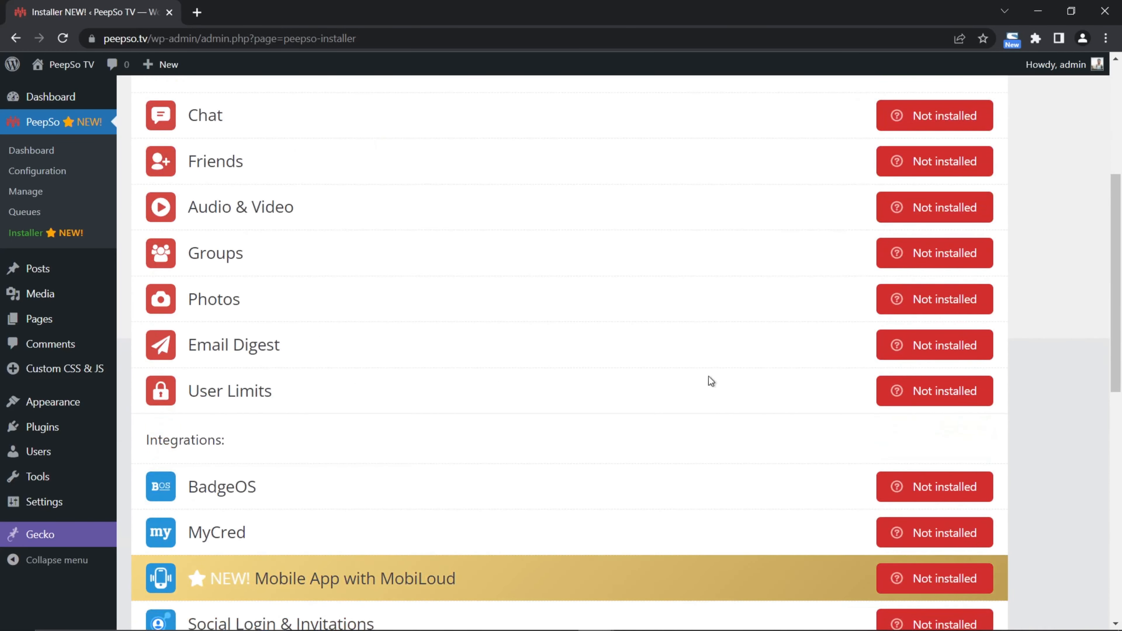
pyautogui.click(928, 391)
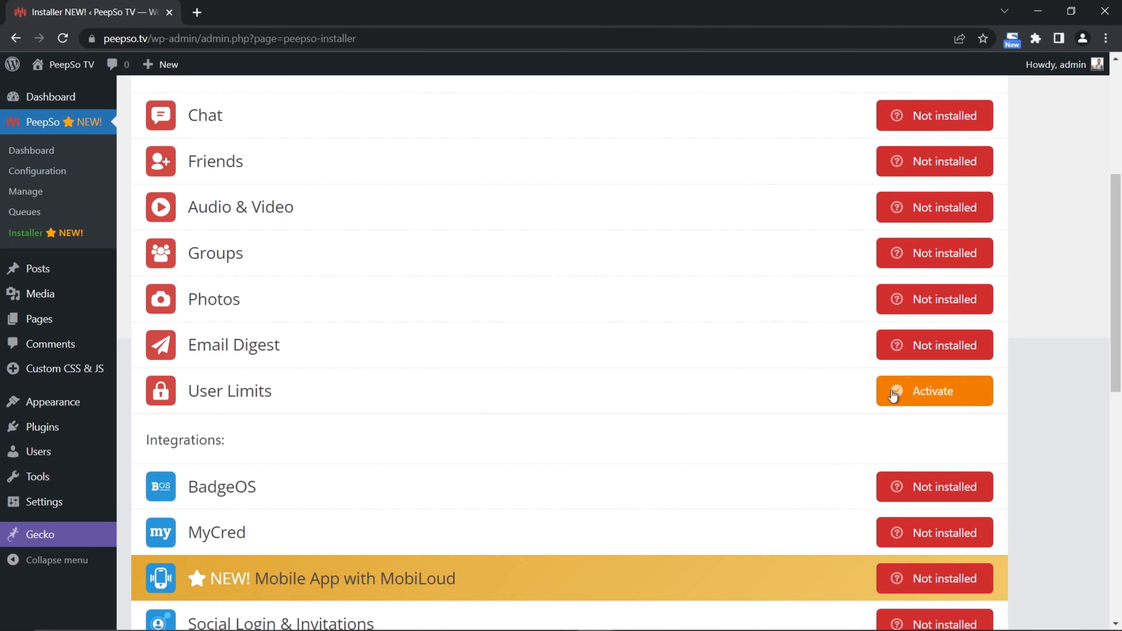
pyautogui.click(923, 393)
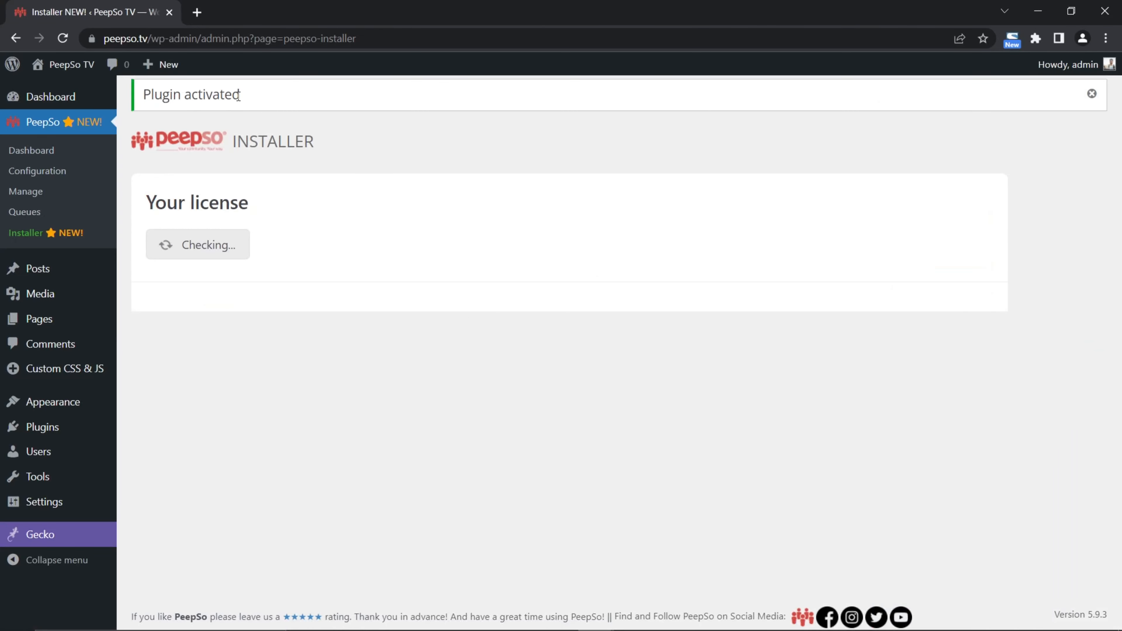
pyautogui.moveTo(244, 94); pyautogui.dragTo(144, 104)
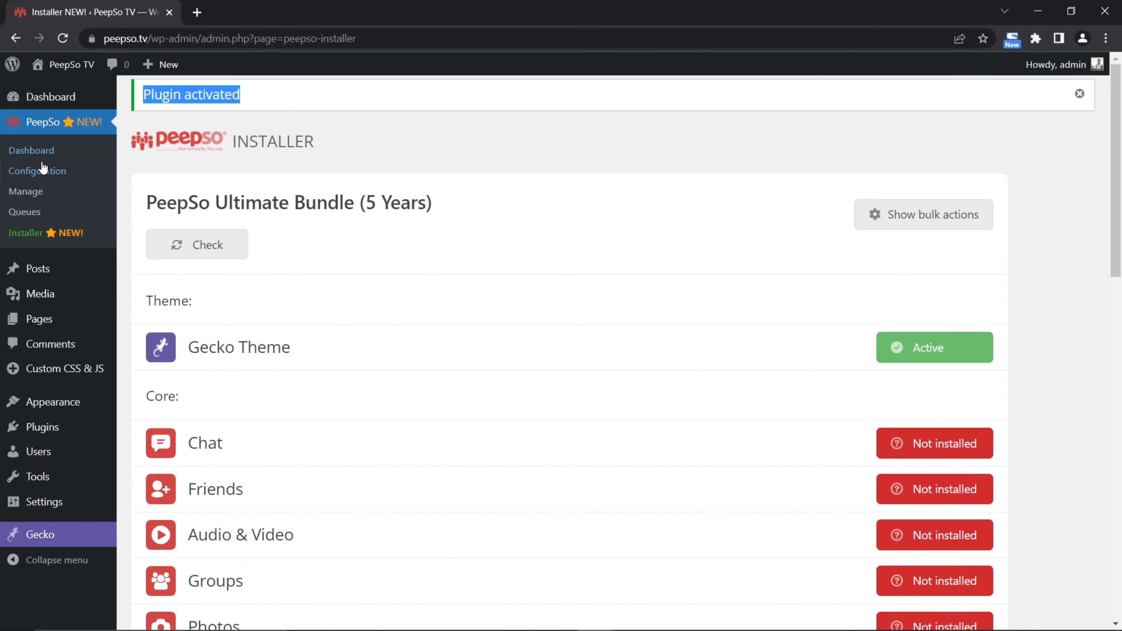
# Step: Open the User Limits configuration in PeepSo and review its restrictions on user listings, polls, new posts, comments and reactions
pyautogui.click(42, 171)
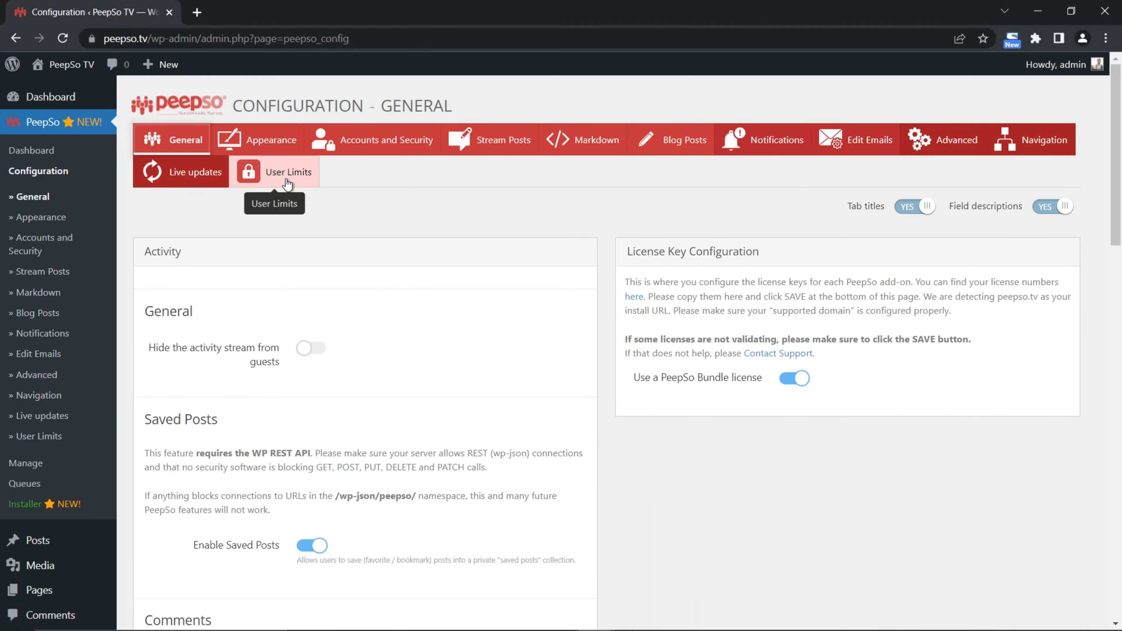
pyautogui.click(286, 181)
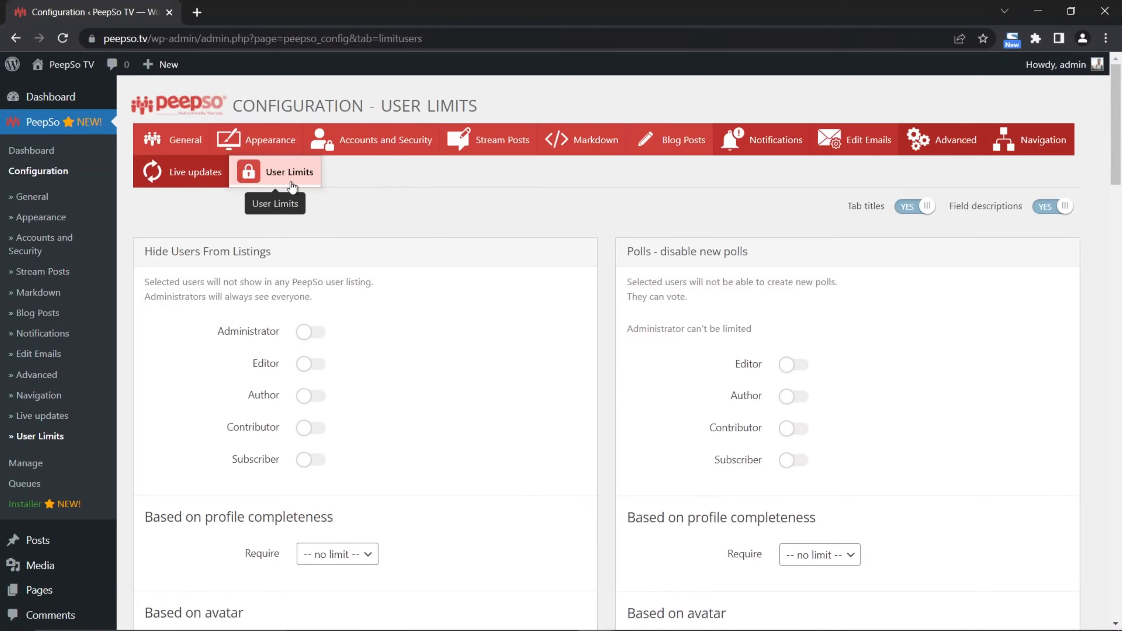
pyautogui.scroll(-8, 570, 260)
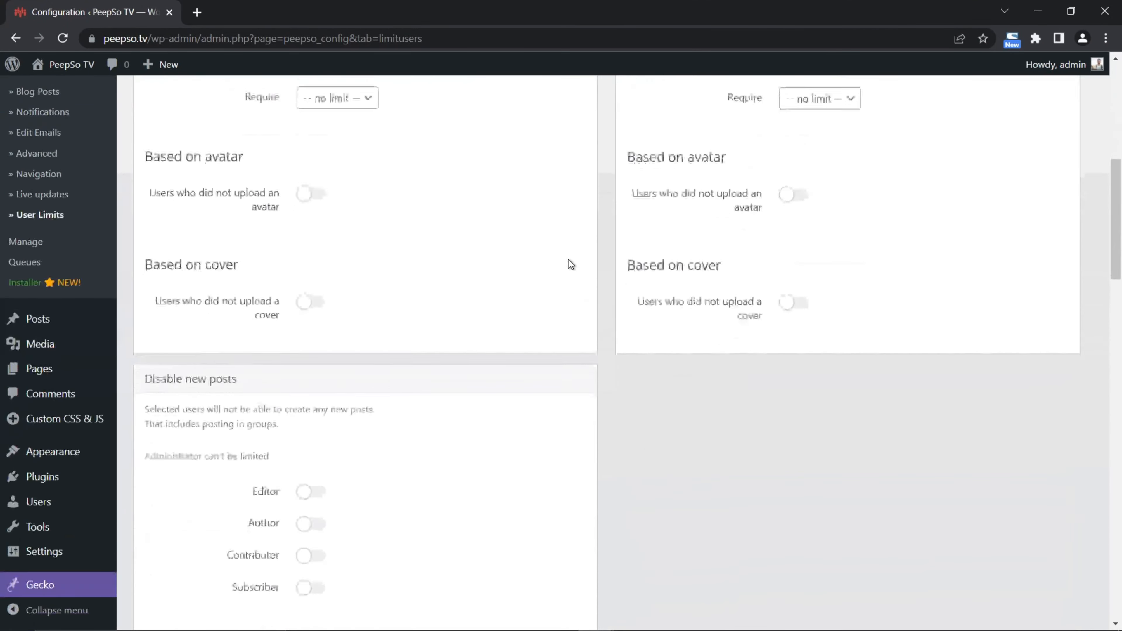
pyautogui.scroll(-20, 569, 264)
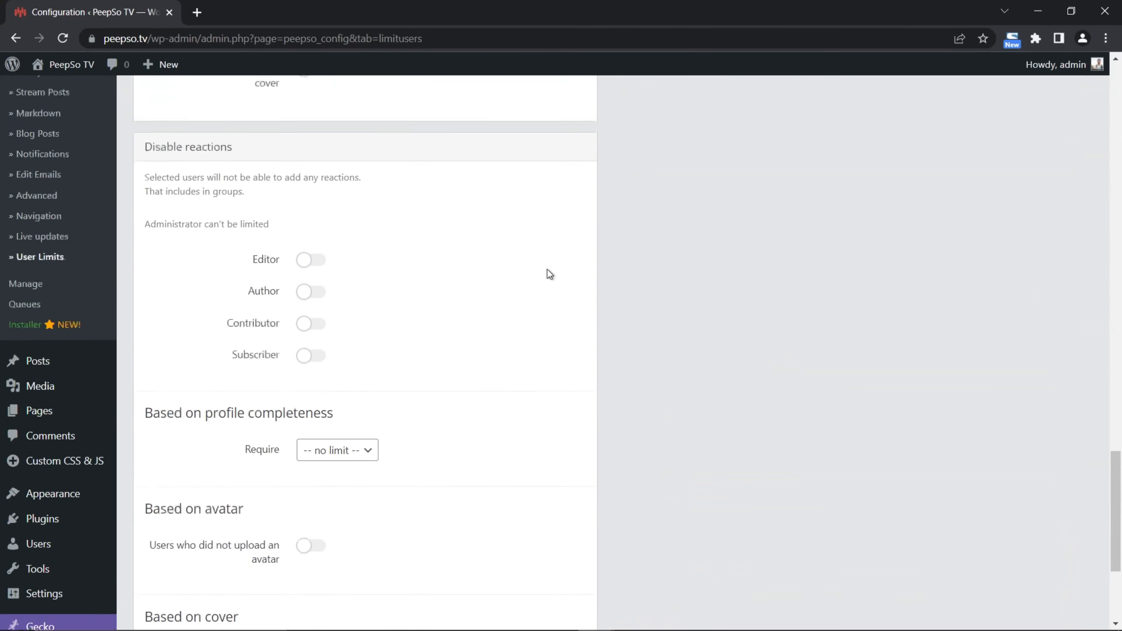
pyautogui.scroll(2, 521, 317)
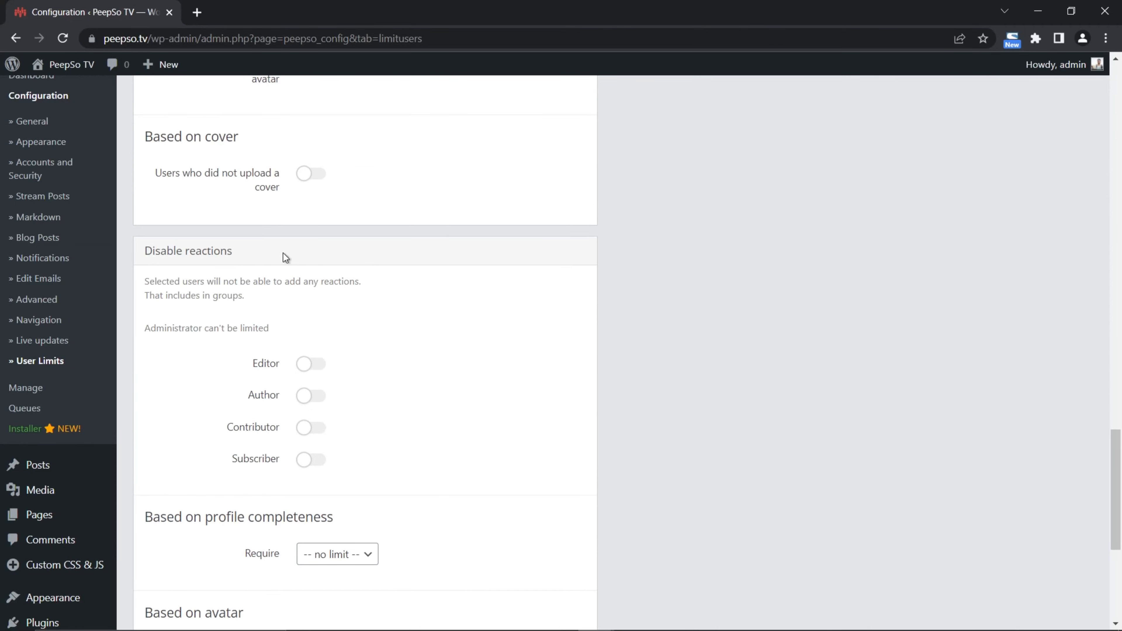
pyautogui.scroll(13, 430, 341)
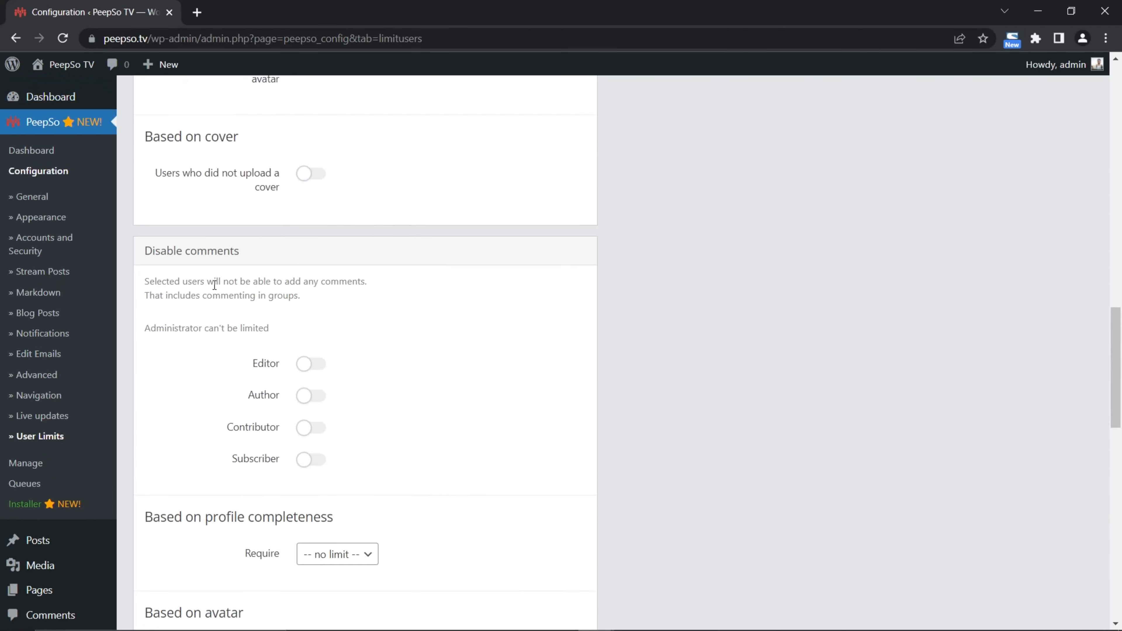
pyautogui.scroll(10, 418, 337)
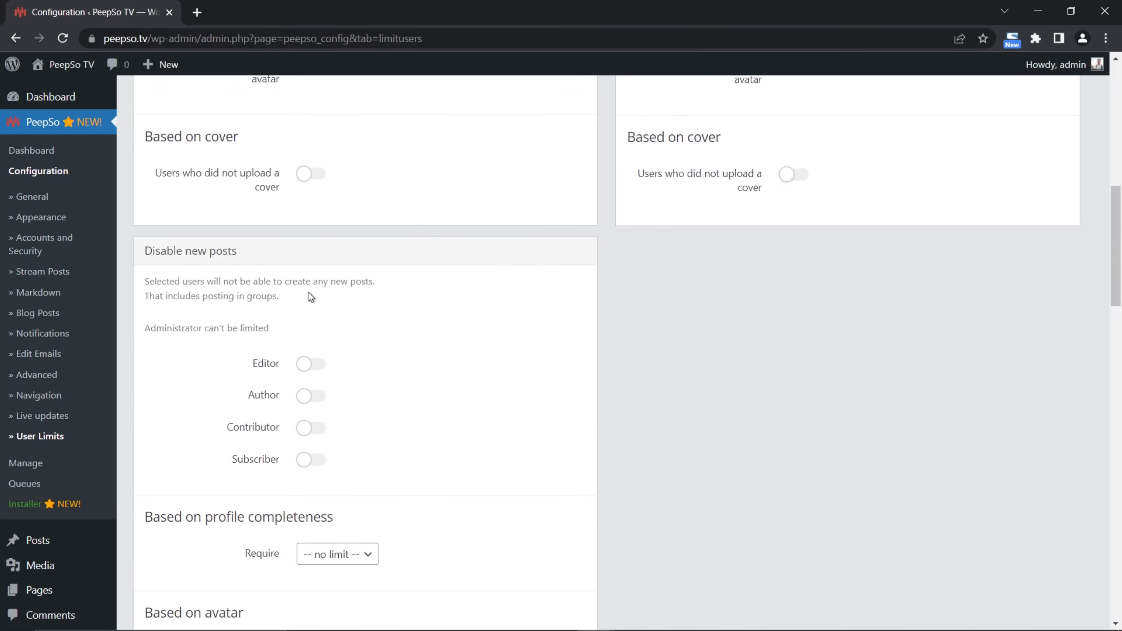
pyautogui.scroll(3, 487, 394)
pyautogui.scroll(8, 488, 394)
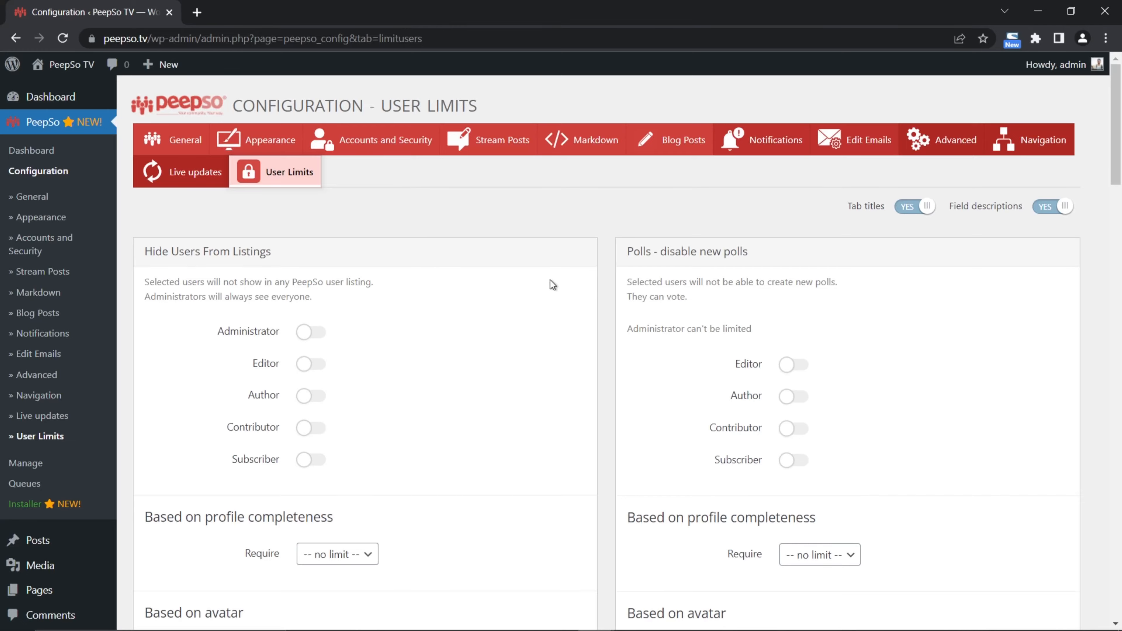
pyautogui.scroll(-10, 552, 285)
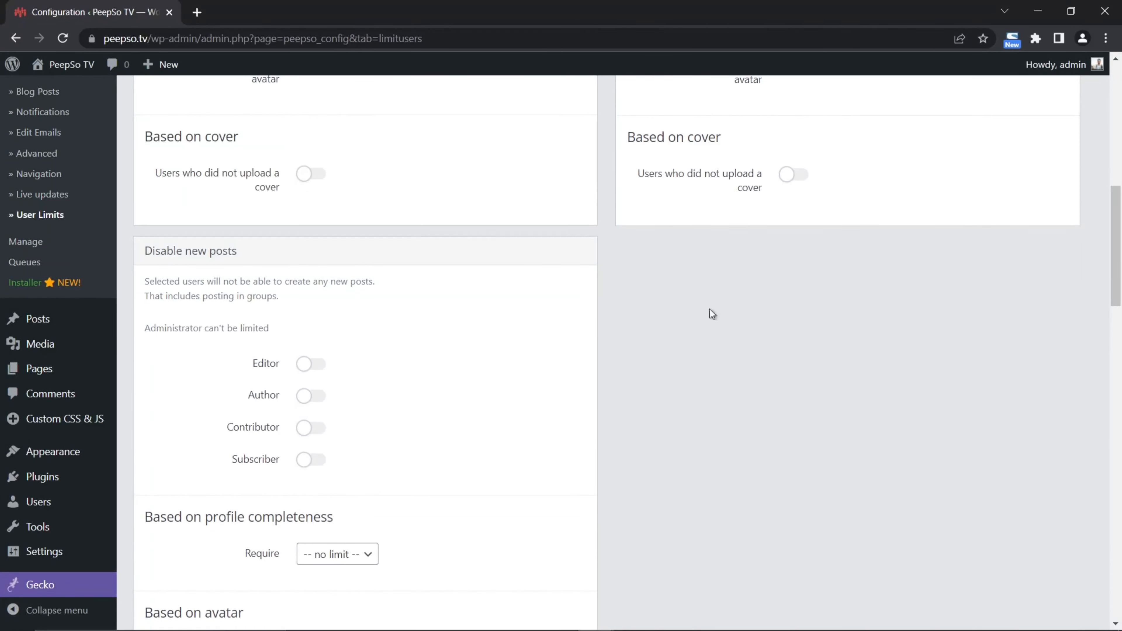
pyautogui.scroll(-6, 712, 314)
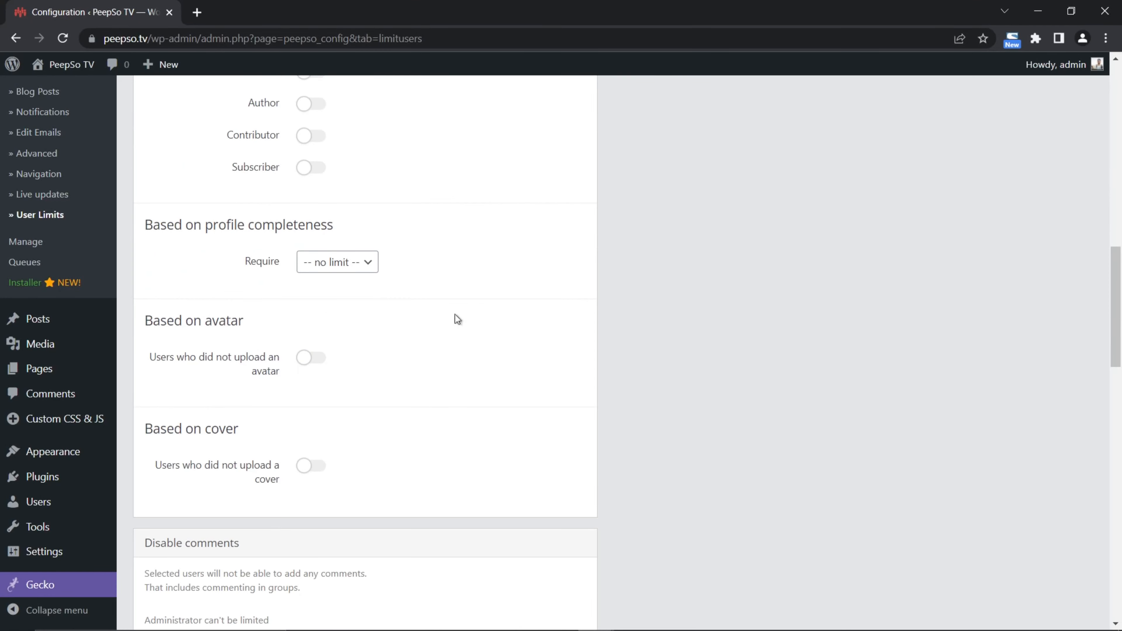
# Step: Go back to the PeepSo installer and check the status of the core plugins
pyautogui.click(22, 283)
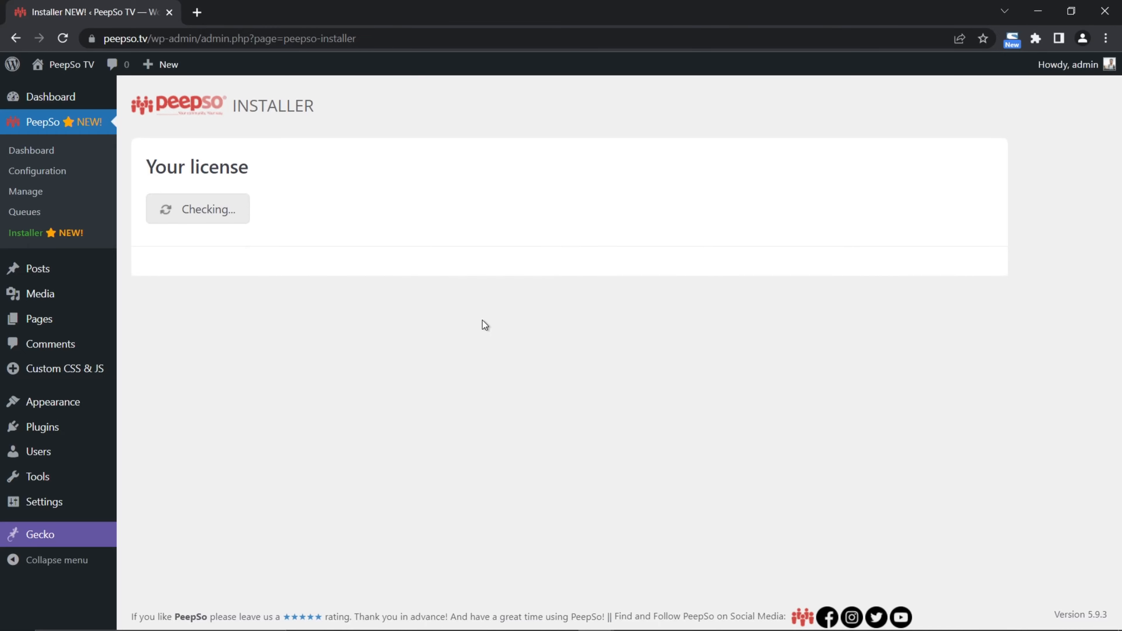
pyautogui.scroll(-5, 483, 319)
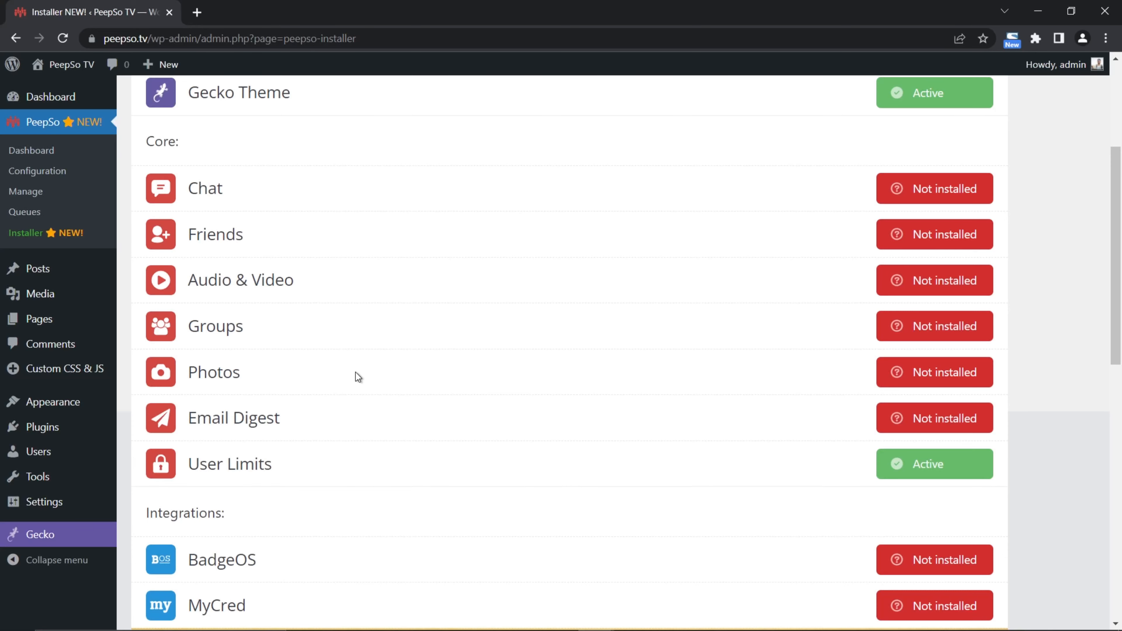
pyautogui.scroll(1, 461, 415)
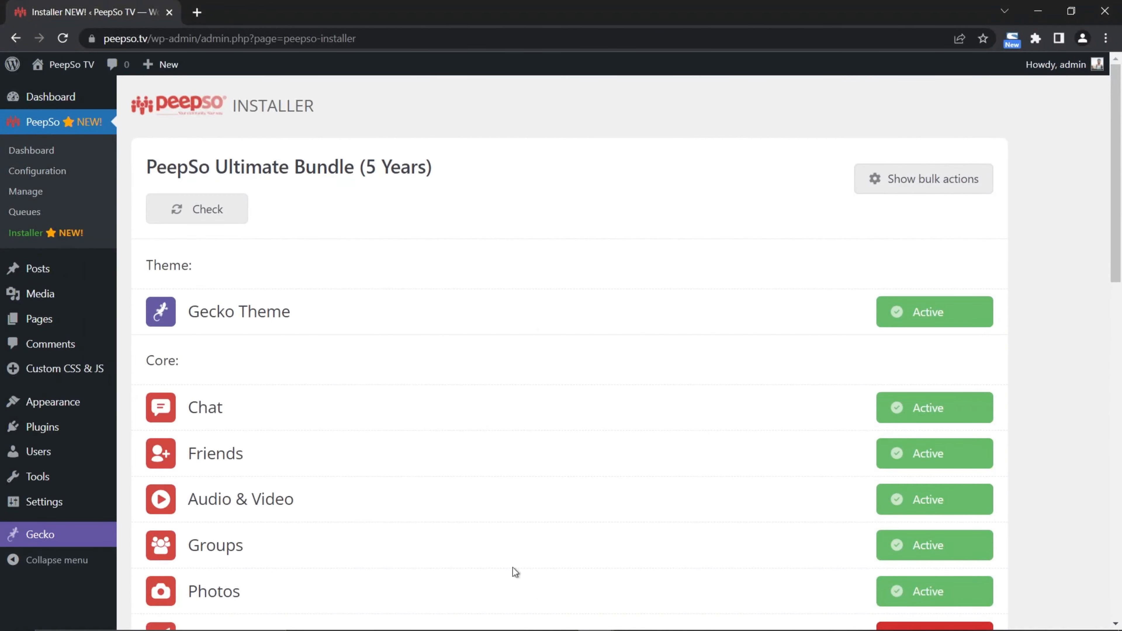
pyautogui.scroll(-3, 483, 441)
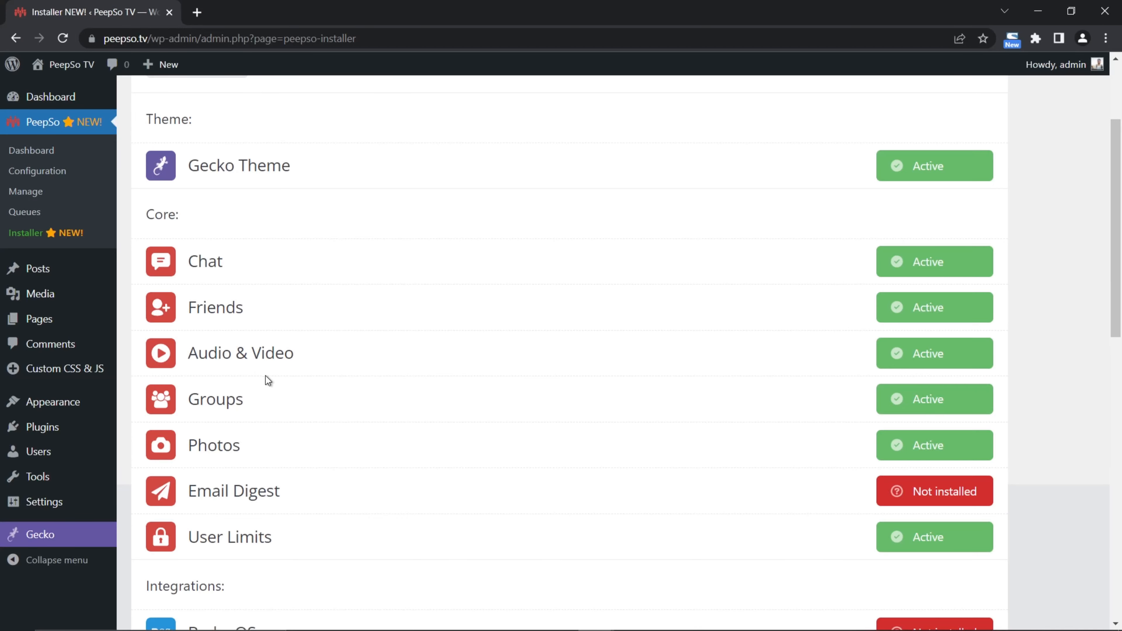
pyautogui.scroll(3, 358, 443)
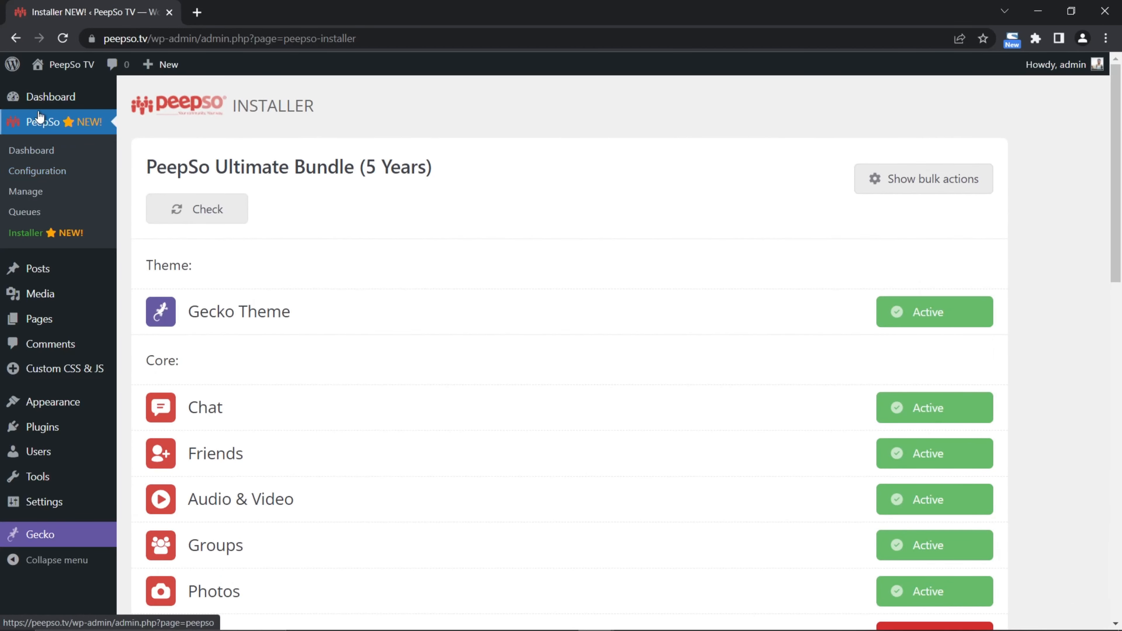
# Step: Reopen the User Limits configuration and review the restrictions for friends, groups, videos and audio
pyautogui.click(39, 176)
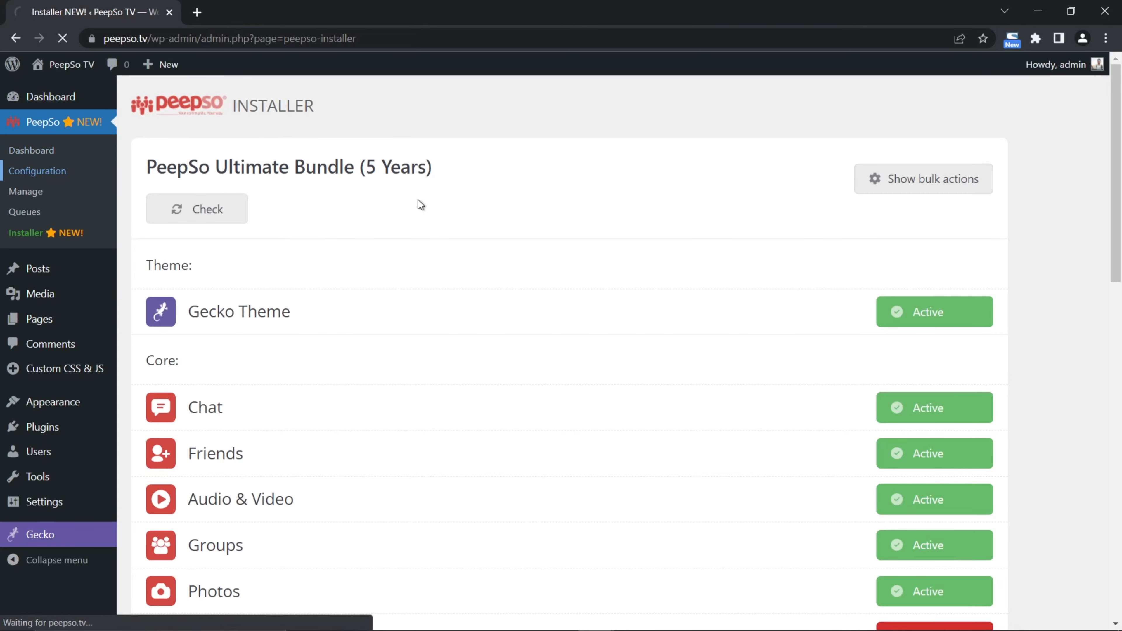
pyautogui.click(648, 177)
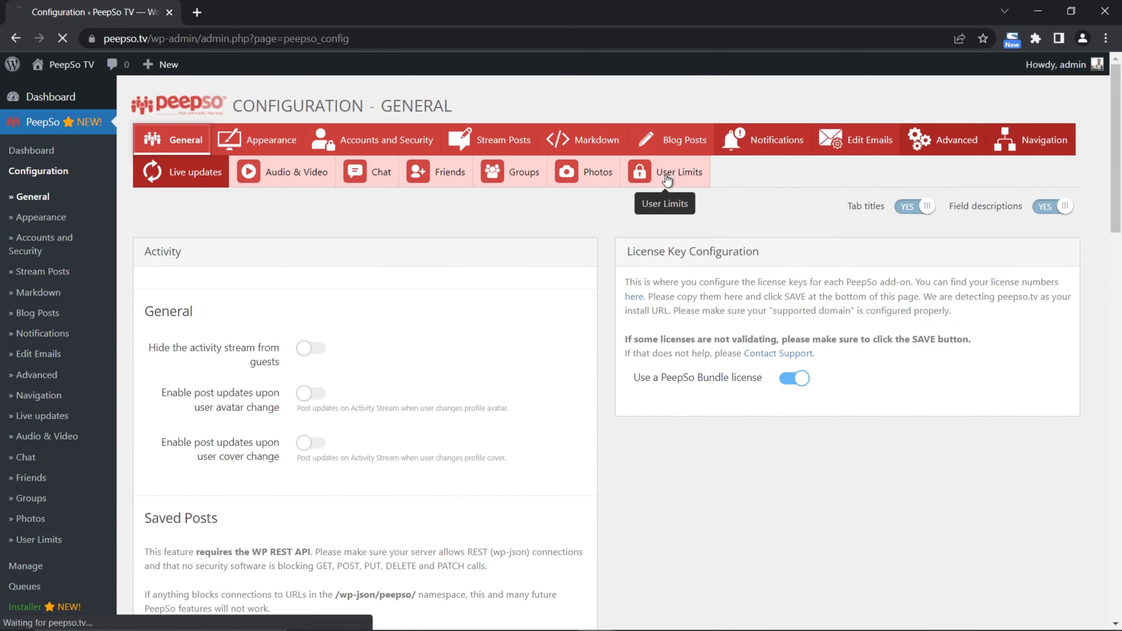
pyautogui.scroll(-16, 606, 305)
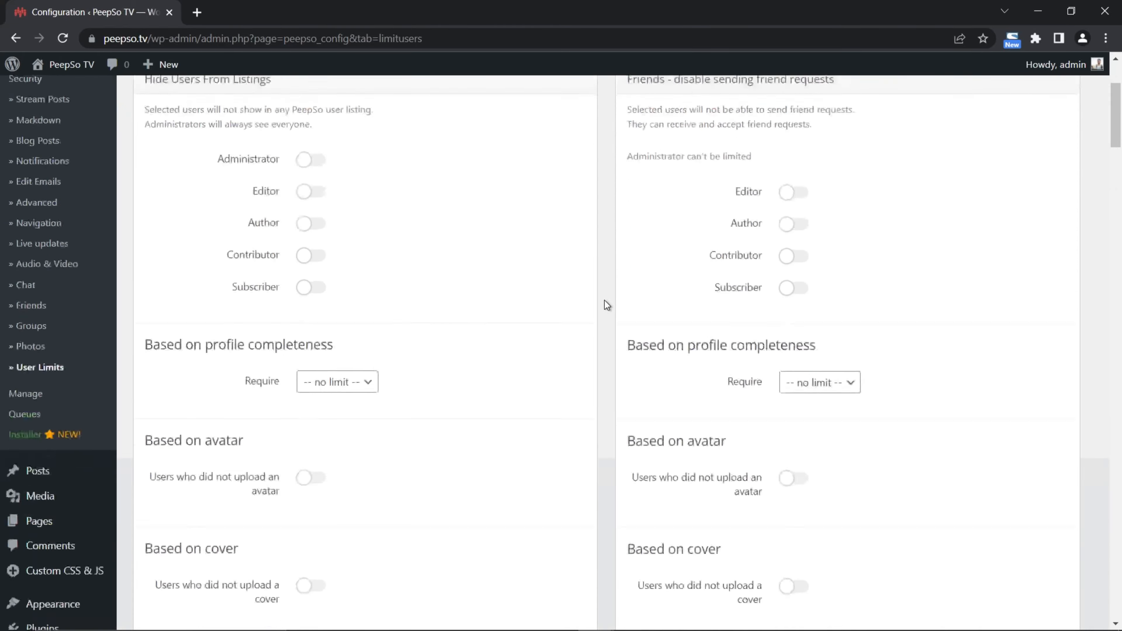
pyautogui.scroll(-15, 603, 300)
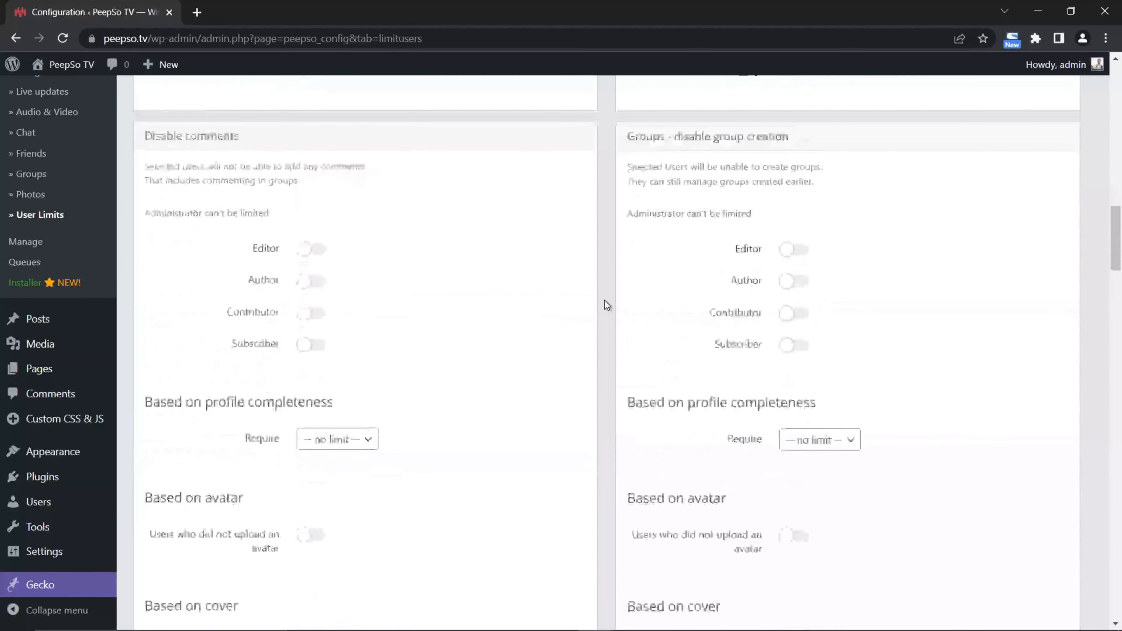
pyautogui.scroll(-12, 604, 300)
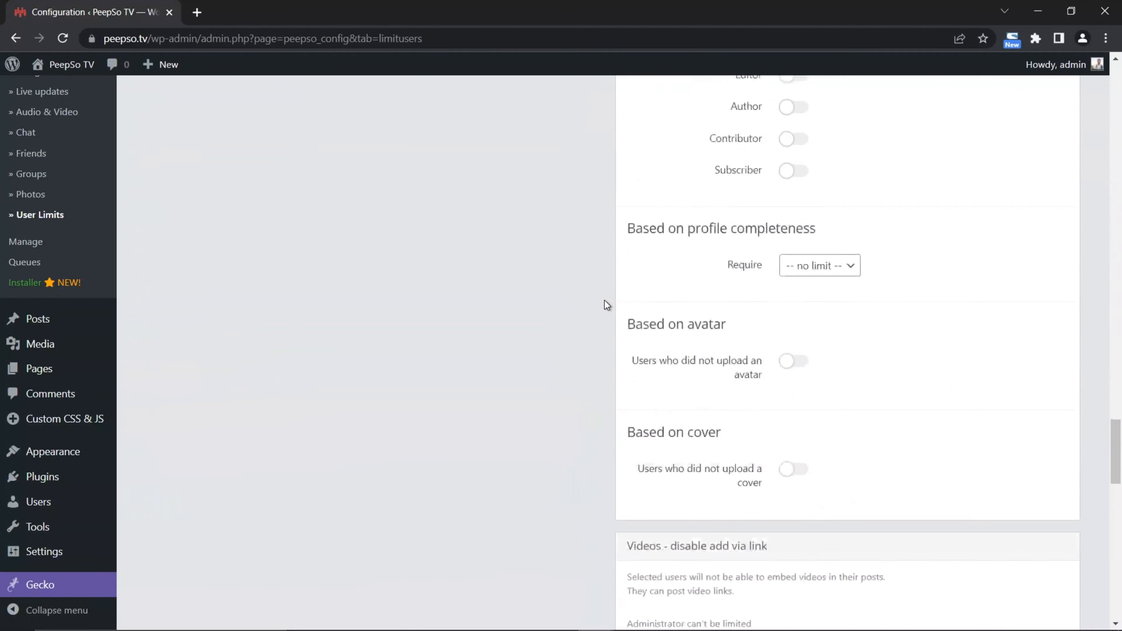
pyautogui.scroll(15, 542, 320)
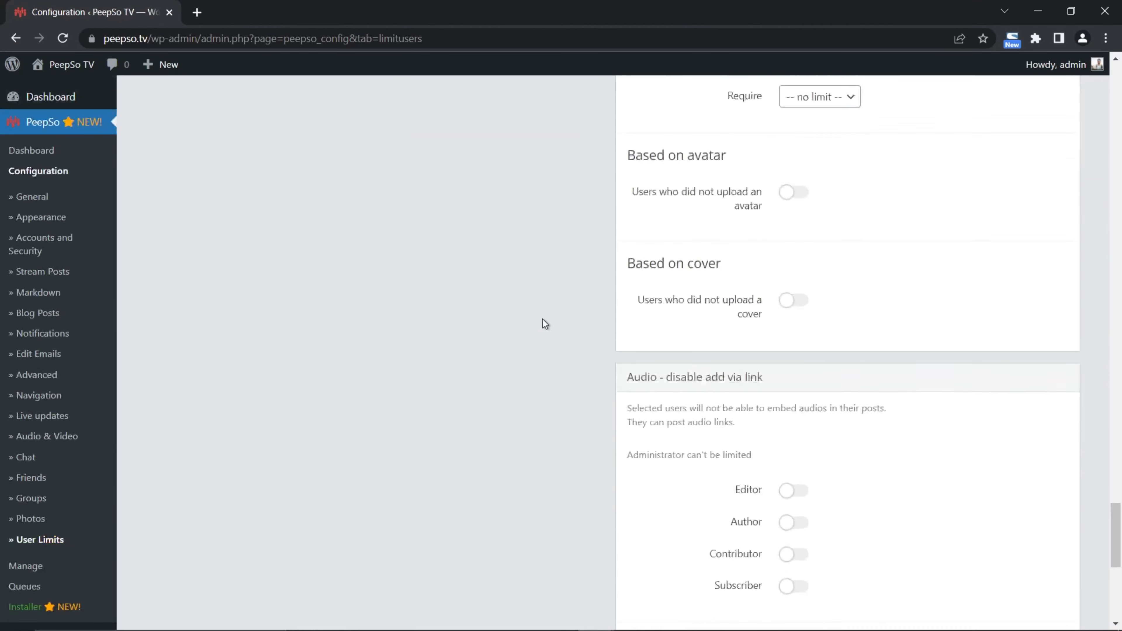
# Step: Examine the User Limits restrictions again, down to the profile completeness, avatar and cover conditions for video and audio links
pyautogui.scroll(15, 579, 320)
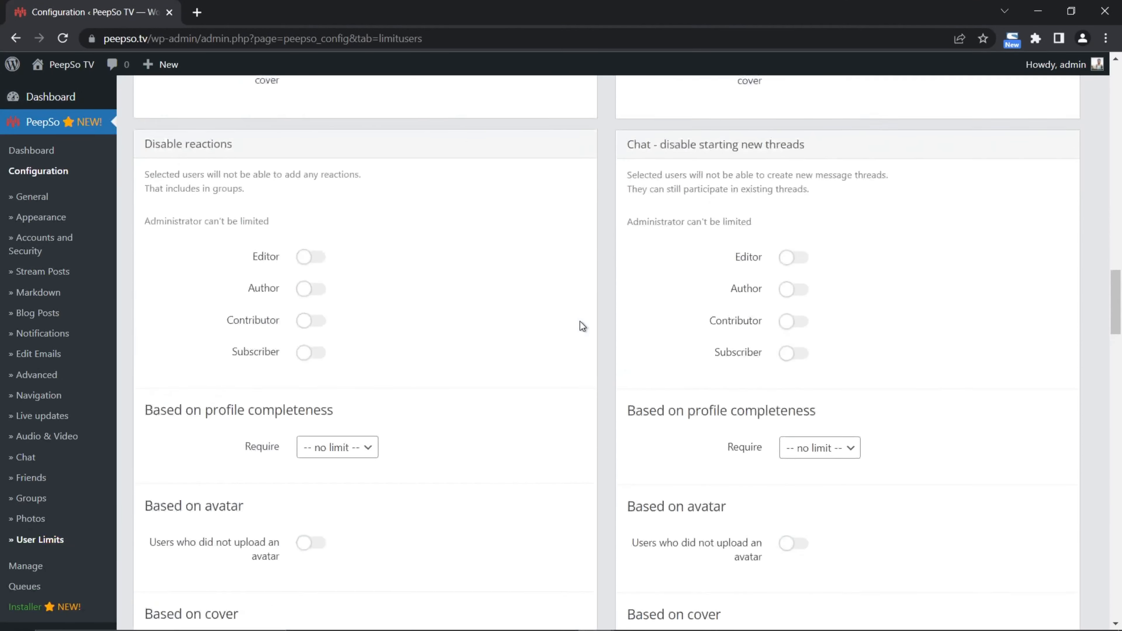
pyautogui.scroll(7, 579, 320)
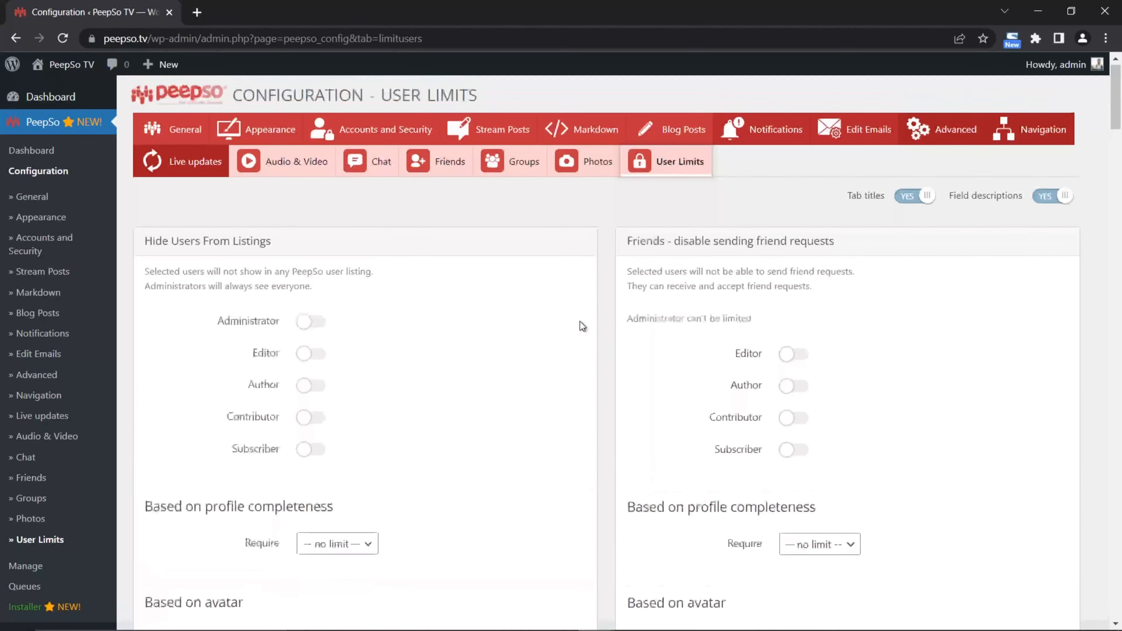
pyautogui.scroll(-12, 579, 320)
pyautogui.scroll(-20, 579, 322)
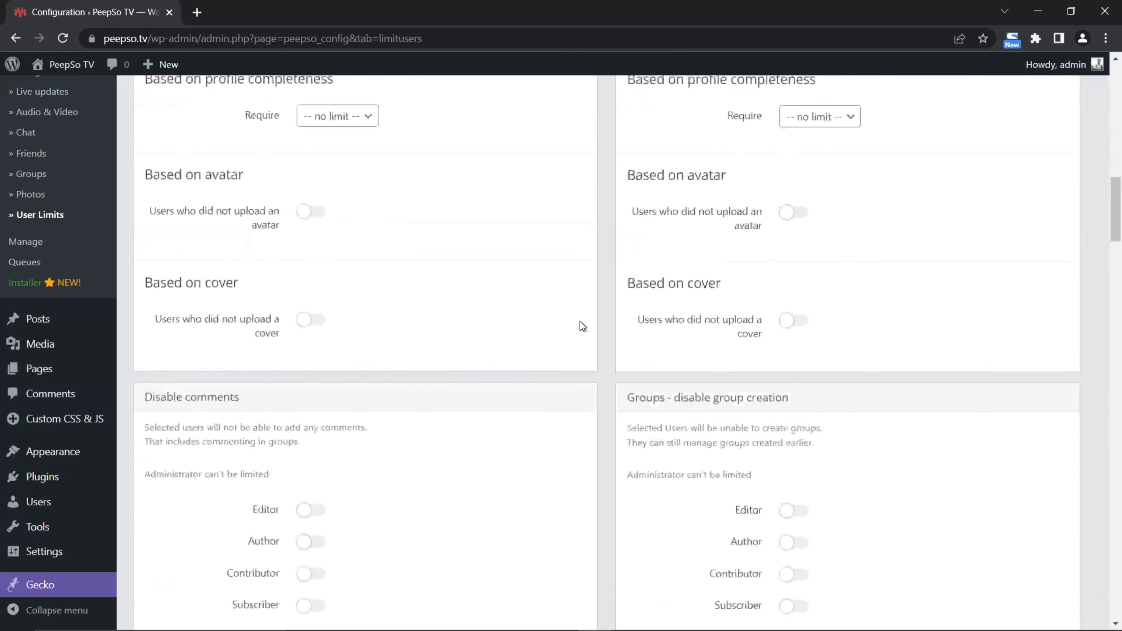
pyautogui.scroll(-8, 586, 318)
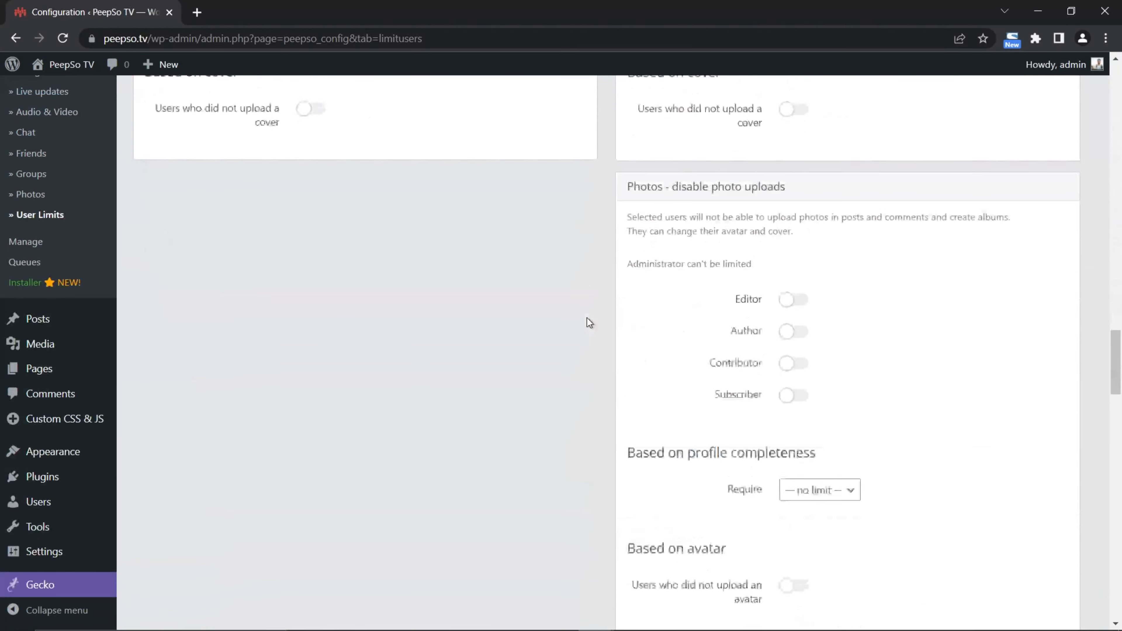
pyautogui.scroll(-13, 741, 291)
pyautogui.scroll(-13, 740, 290)
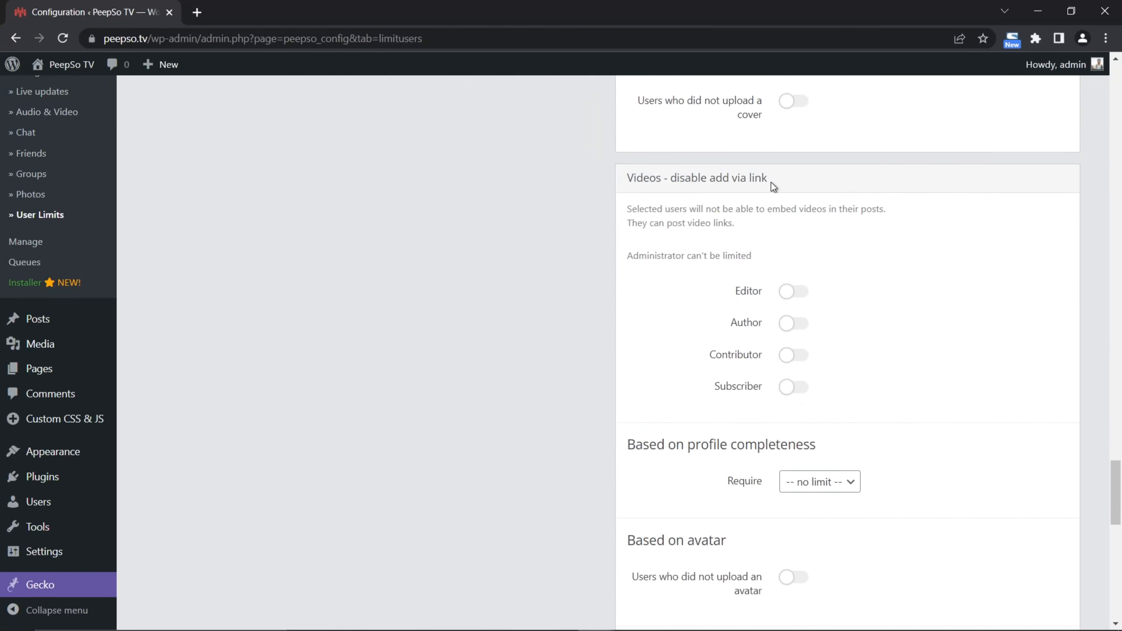
pyautogui.scroll(-8, 842, 254)
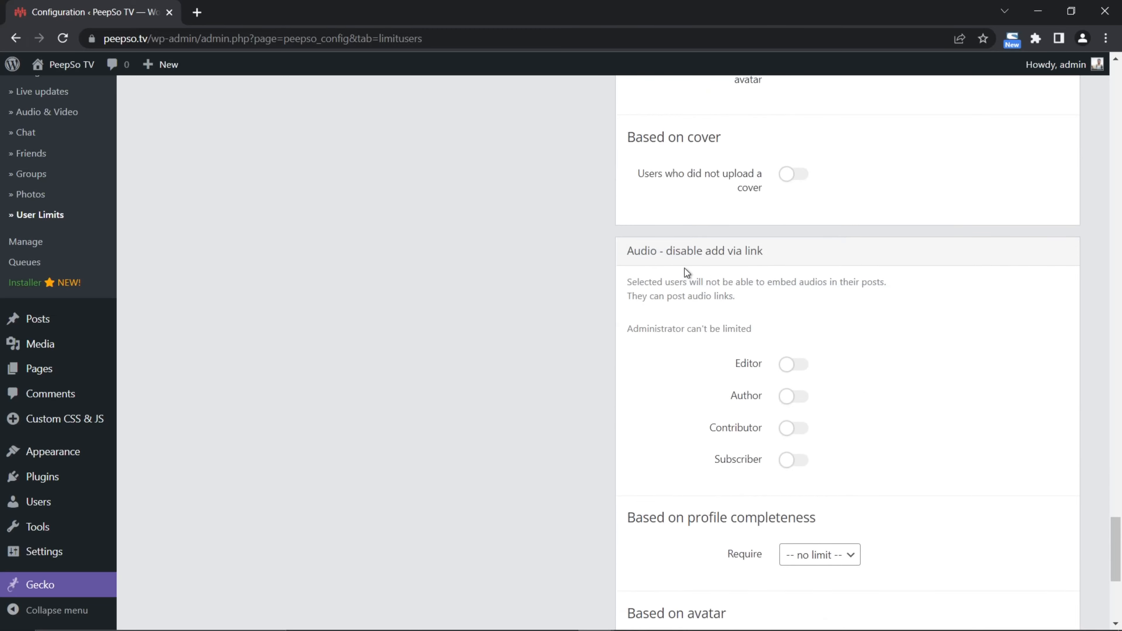
pyautogui.scroll(-7, 779, 267)
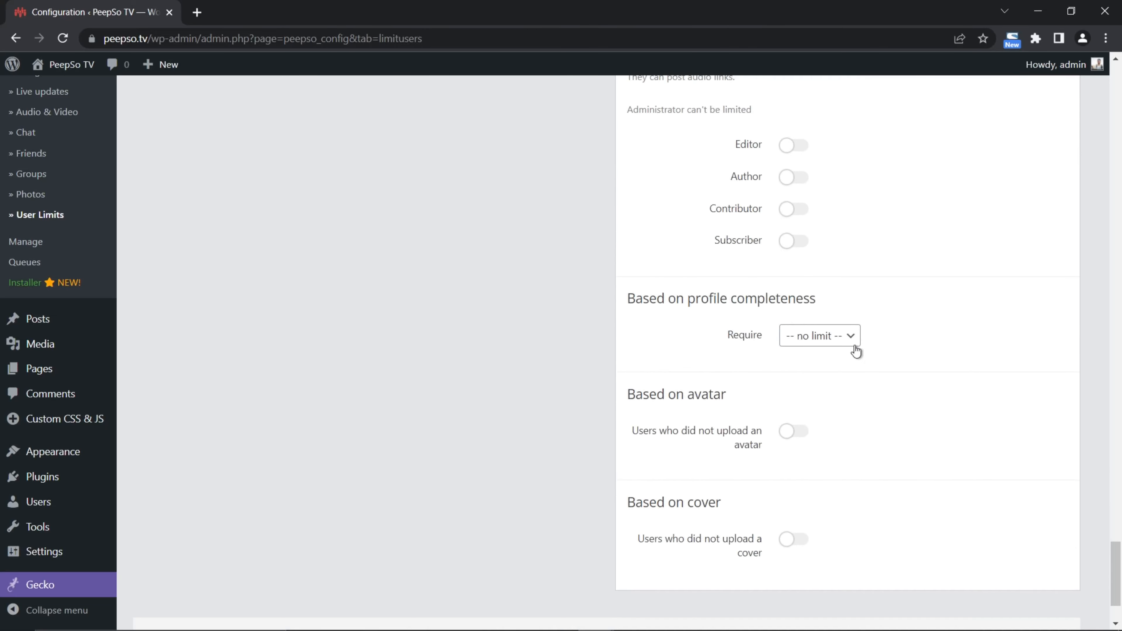
pyautogui.scroll(3, 626, 363)
pyautogui.scroll(7, 596, 349)
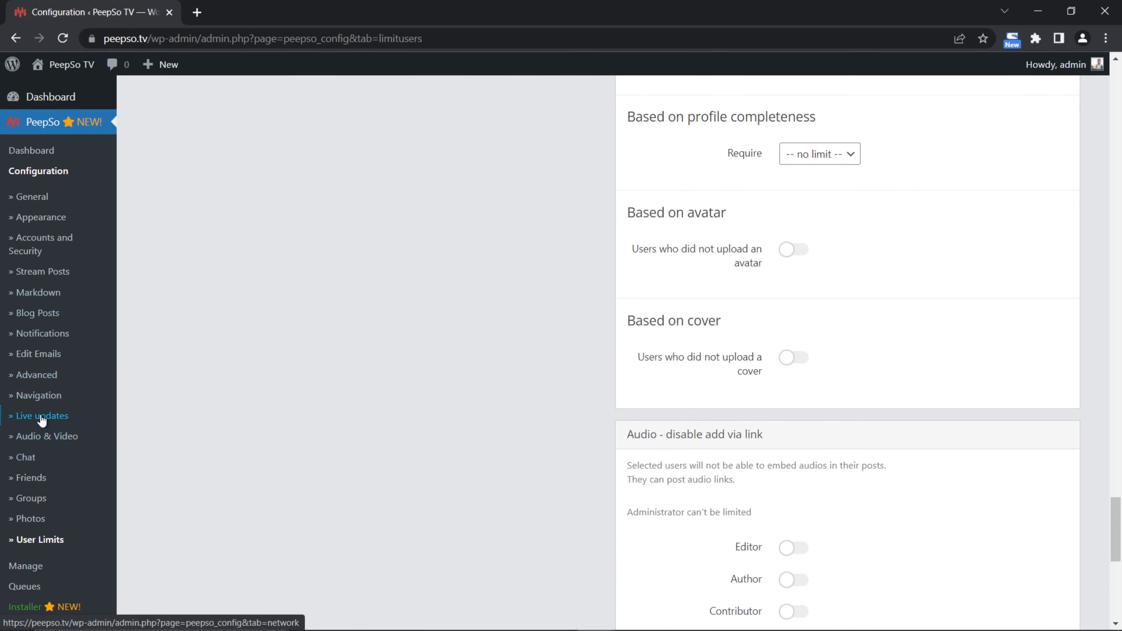
# Step: Open the PeepSo Audio & Video configuration and enable video uploads
pyautogui.click(39, 173)
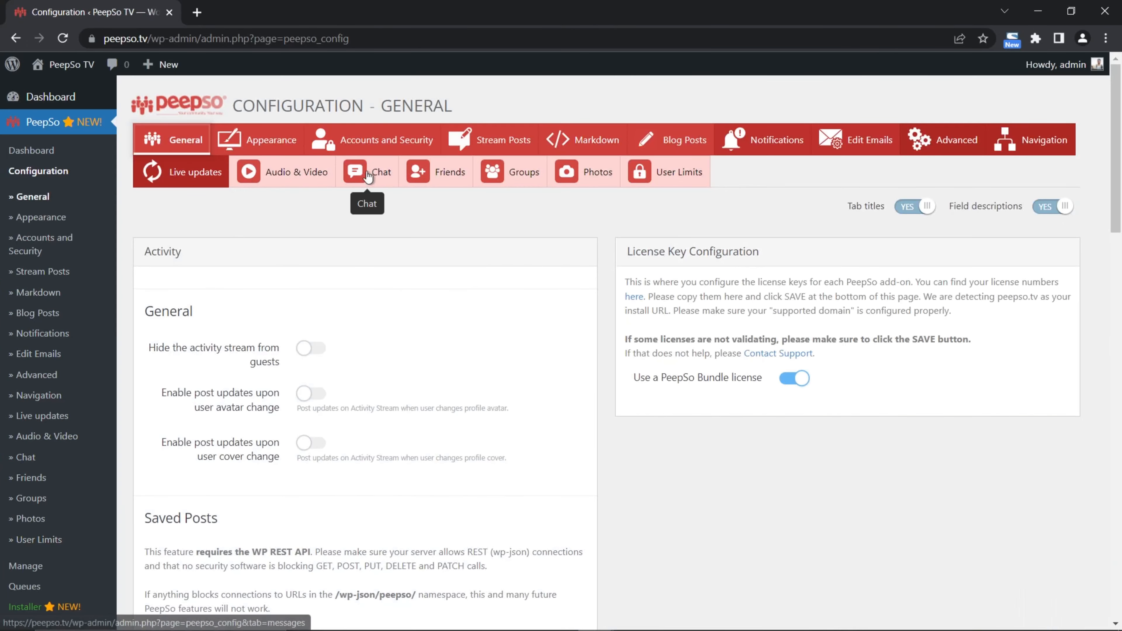
pyautogui.click(287, 176)
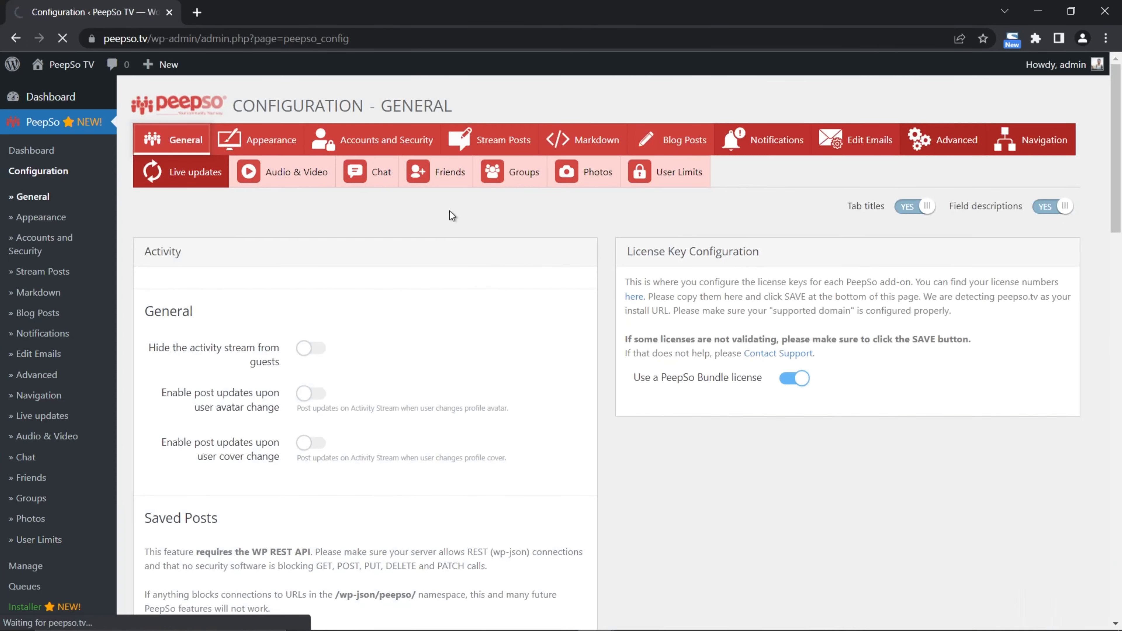
pyautogui.scroll(-5, 401, 259)
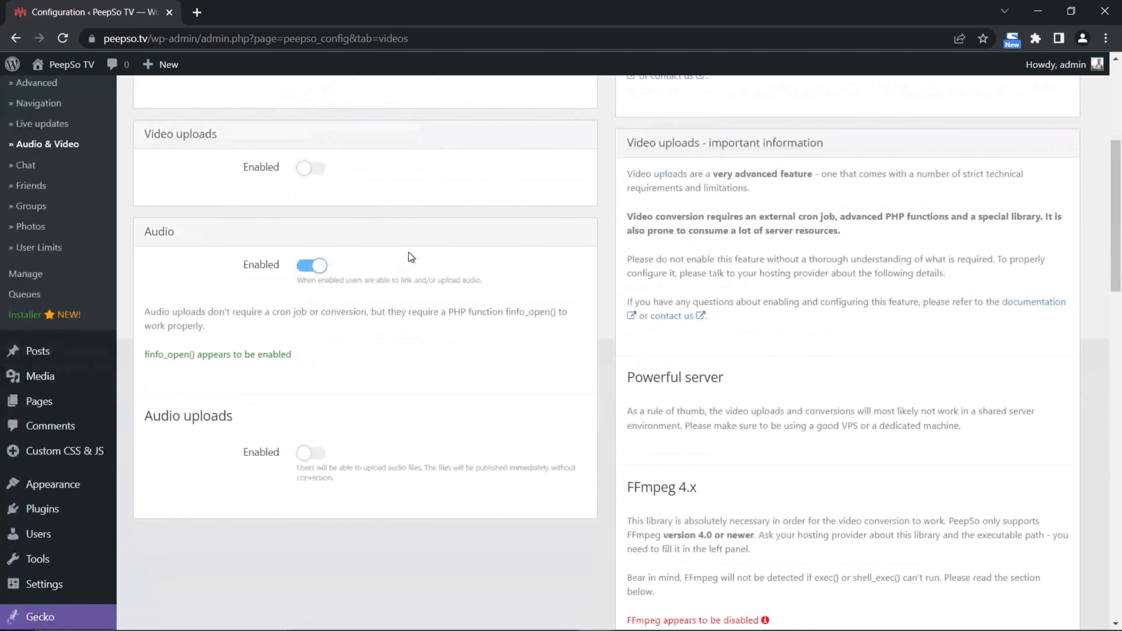
pyautogui.click(309, 169)
pyautogui.scroll(1, 348, 178)
# Step: Enable audio uploads and save the Audio & Video settings
pyautogui.scroll(-10, 357, 250)
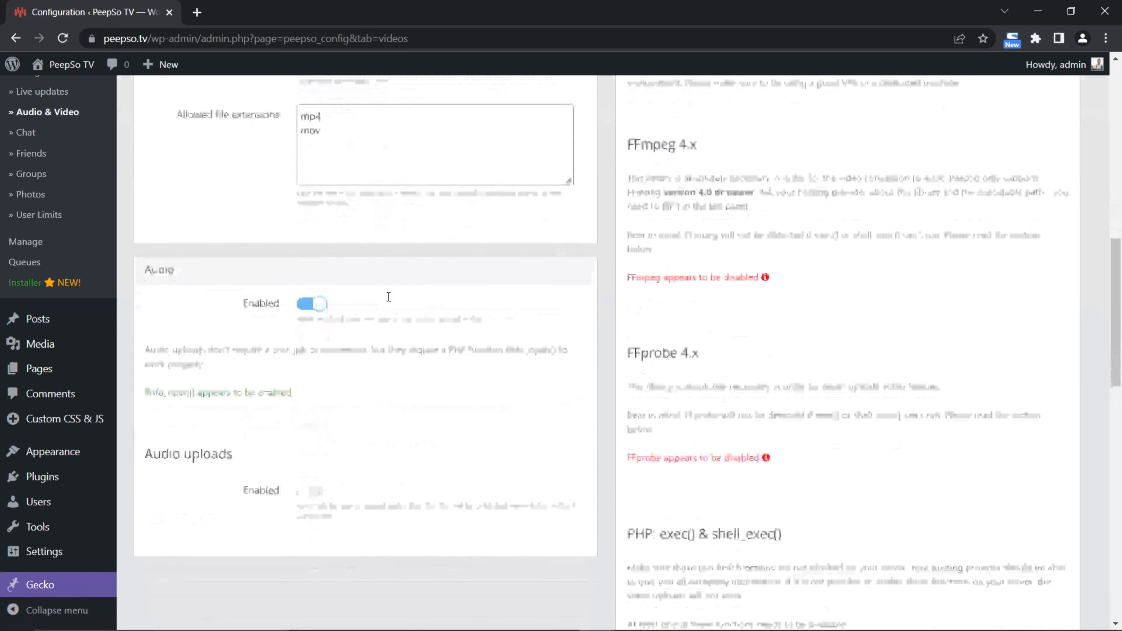
pyautogui.click(314, 375)
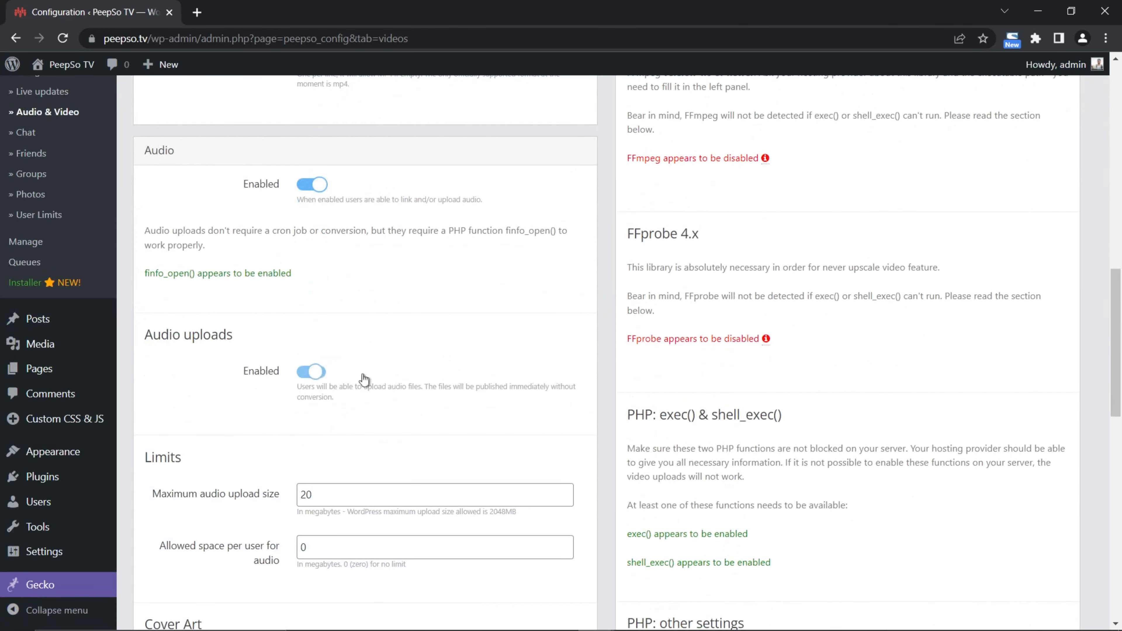
pyautogui.scroll(-4, 416, 345)
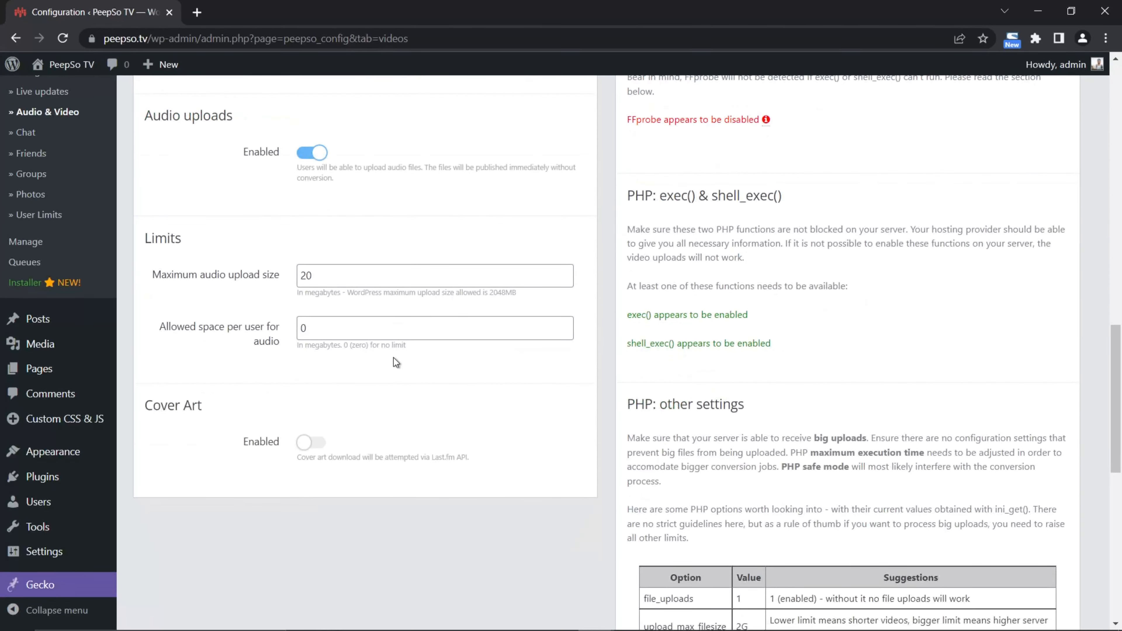
pyautogui.scroll(-10, 500, 412)
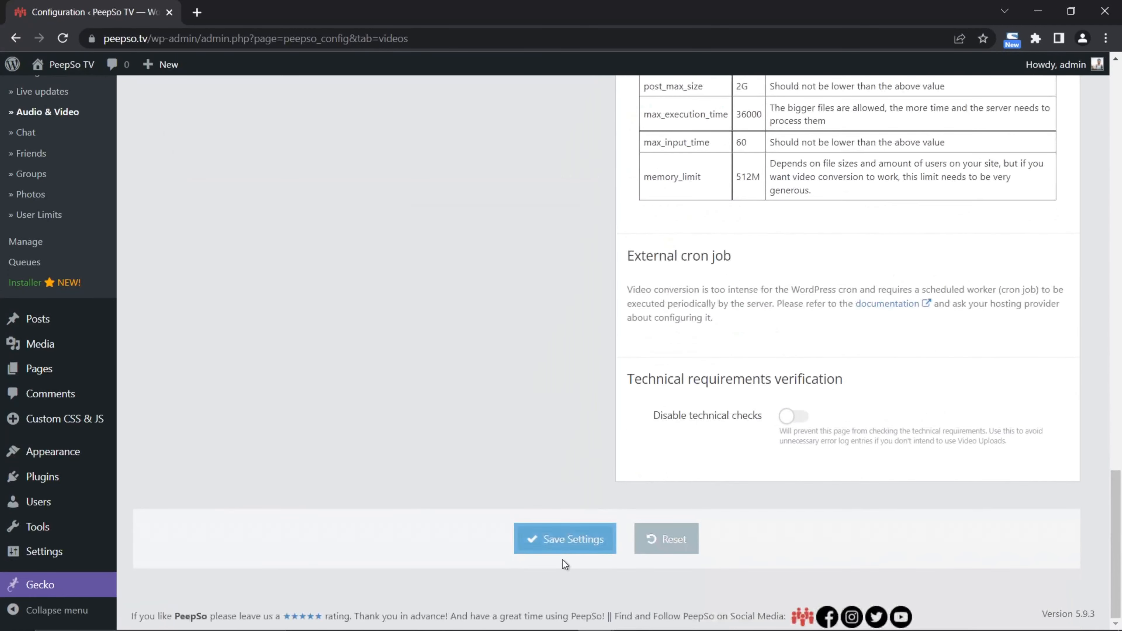
pyautogui.click(562, 539)
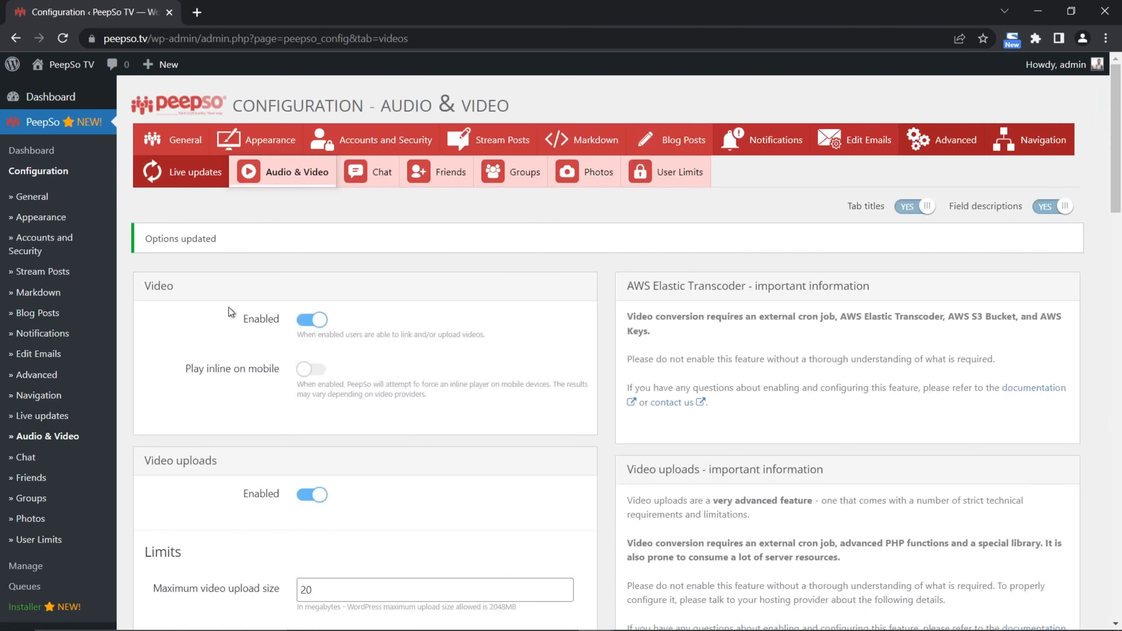
# Step: Return to the User Limits configuration and examine the restrictions on video and audio uploads
pyautogui.click(678, 173)
pyautogui.scroll(-20, 605, 337)
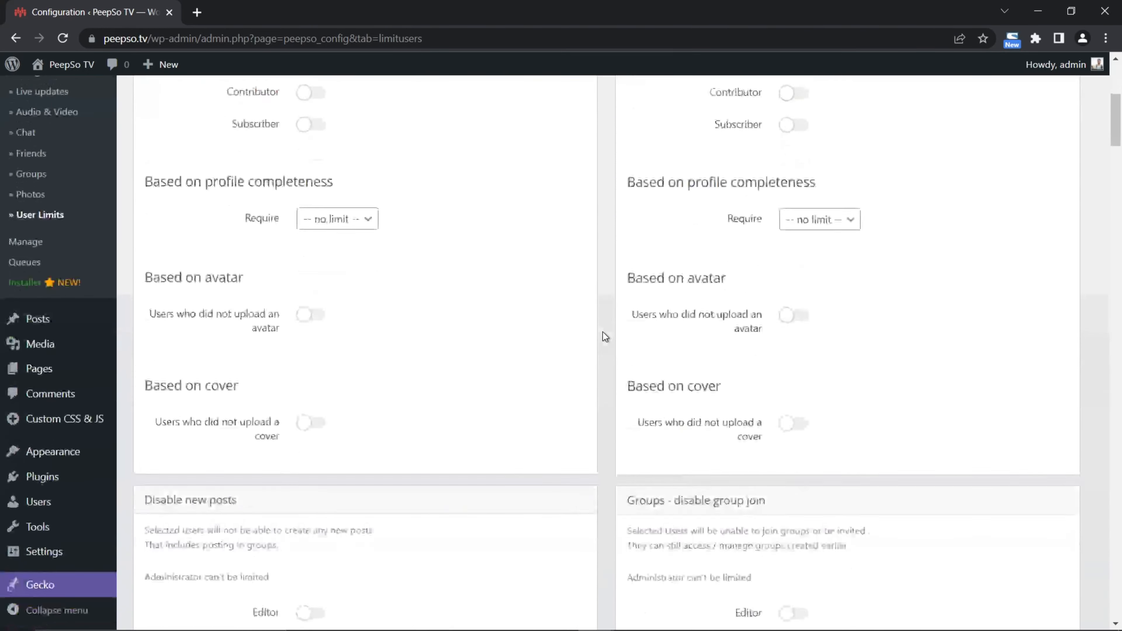
pyautogui.scroll(-20, 604, 329)
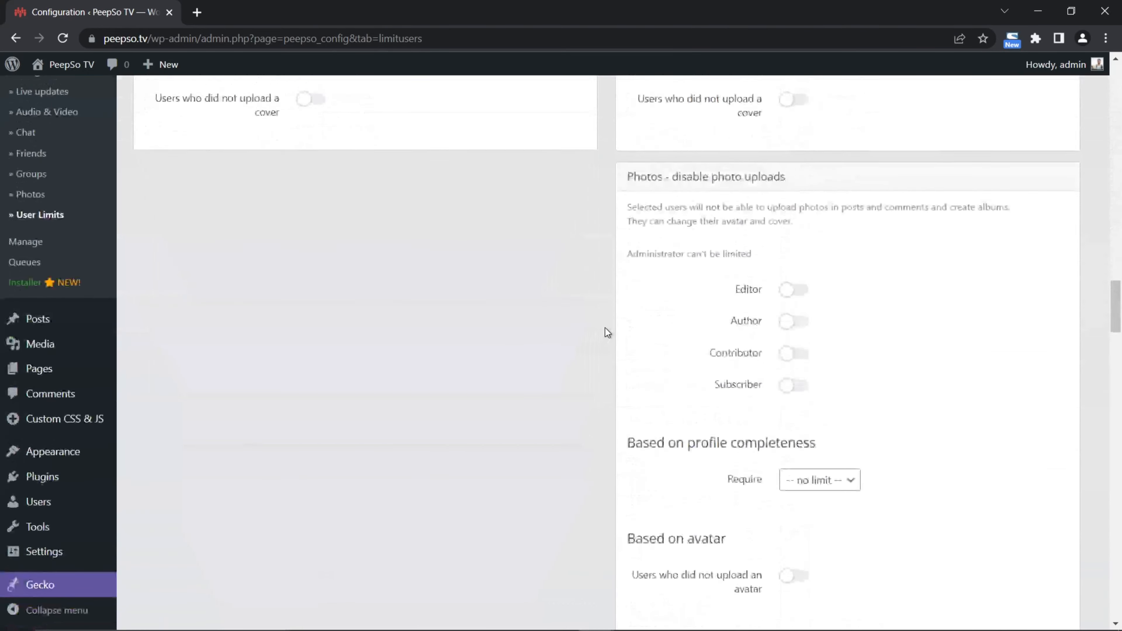
pyautogui.scroll(-6, 826, 325)
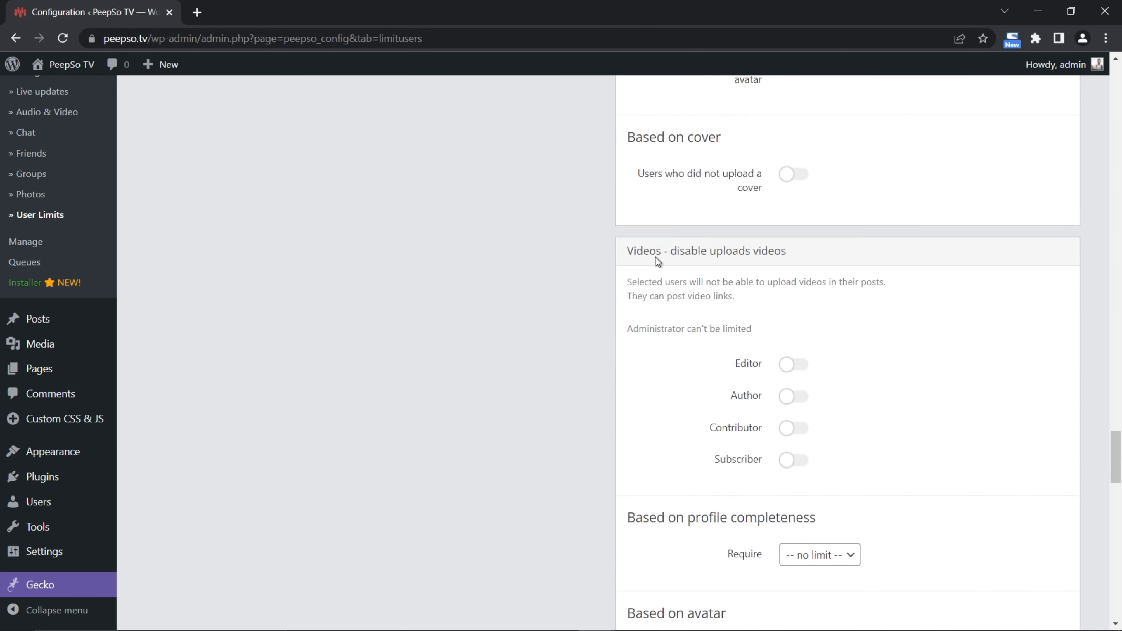
pyautogui.scroll(-10, 750, 269)
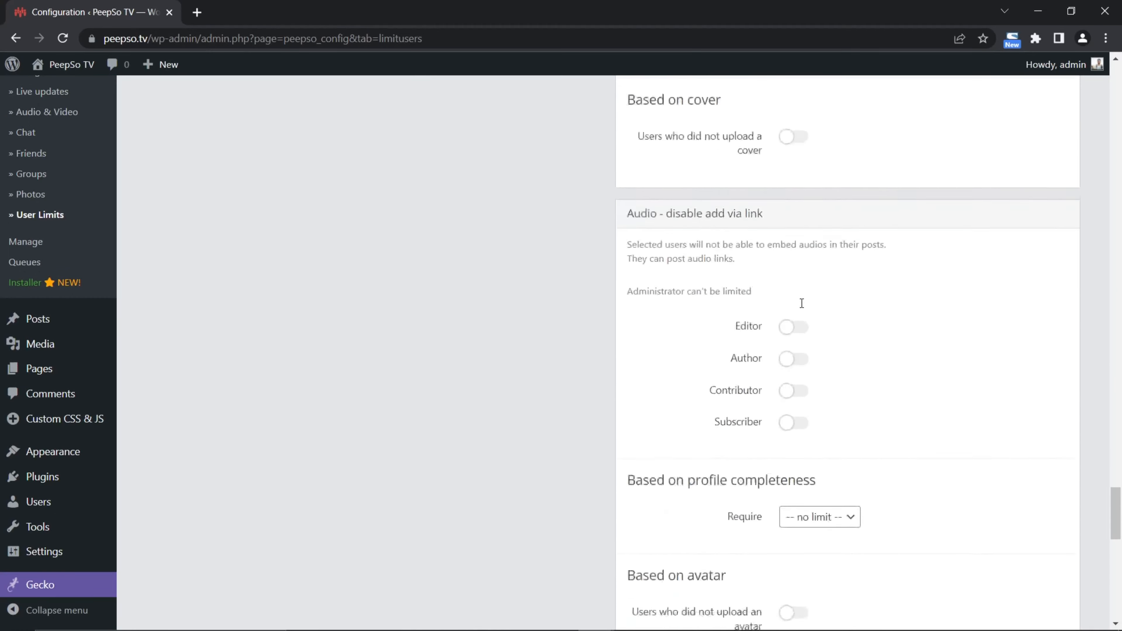
pyautogui.scroll(-5, 601, 295)
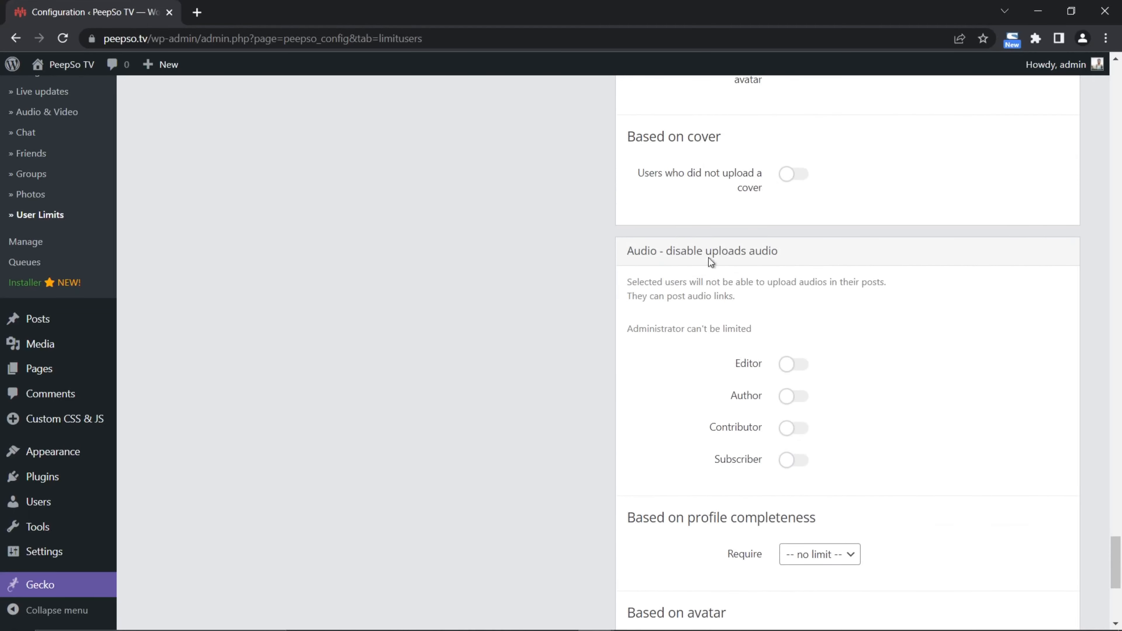
pyautogui.scroll(20, 536, 284)
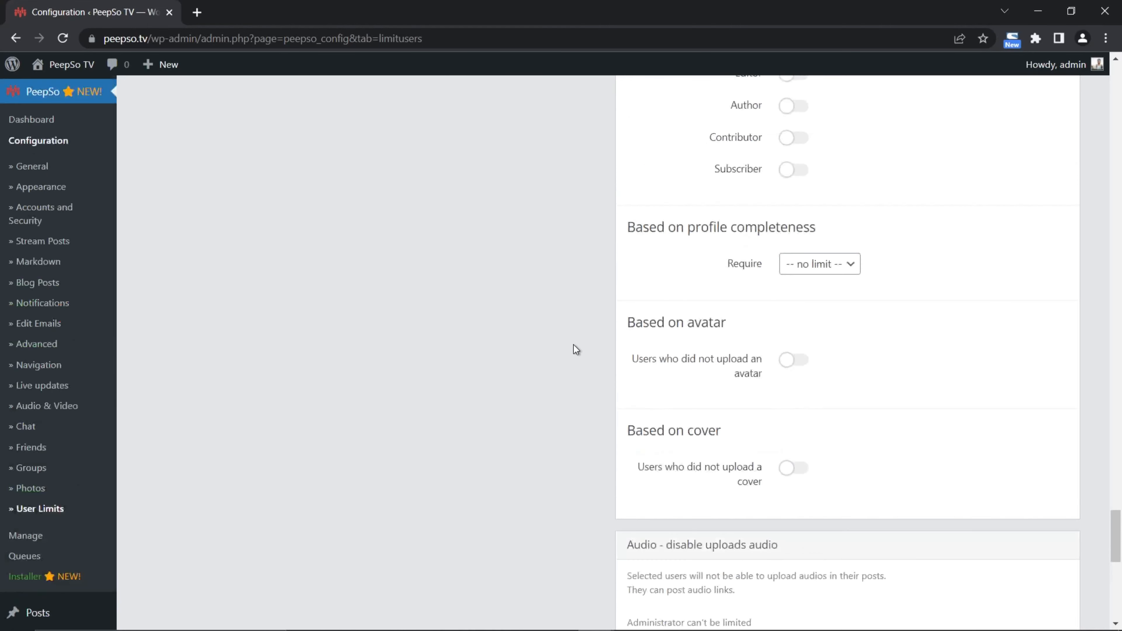
pyautogui.scroll(20, 563, 340)
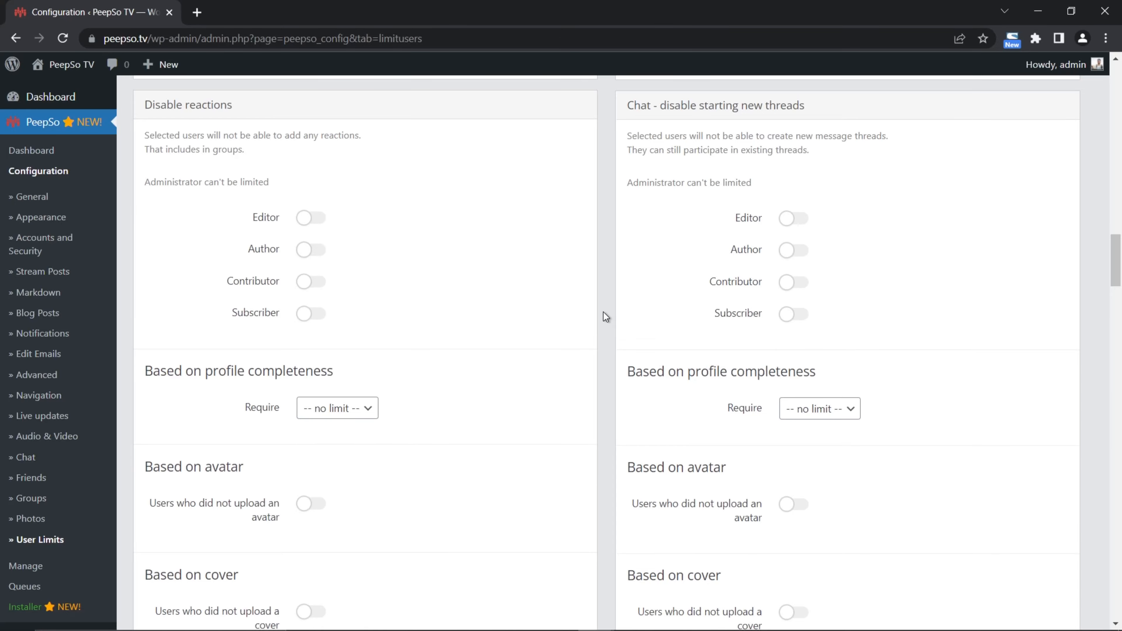
pyautogui.scroll(20, 605, 316)
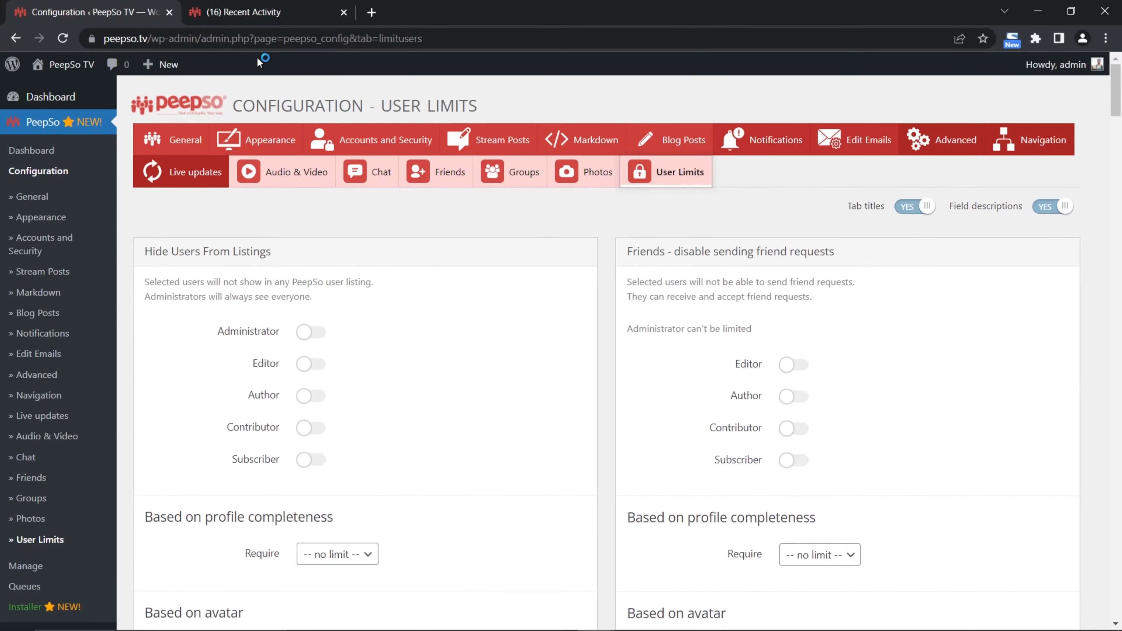
# Step: Switch to the community site, open the members listing and look for a member without an uploaded avatar
pyautogui.click(269, 11)
pyautogui.click(672, 82)
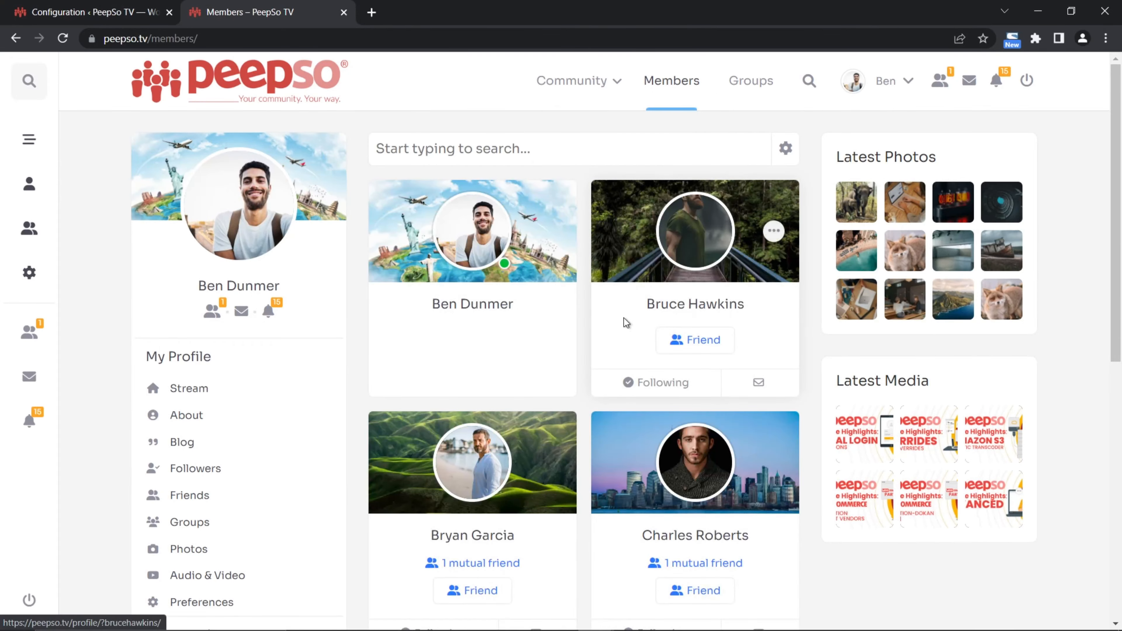
pyautogui.scroll(-15, 726, 318)
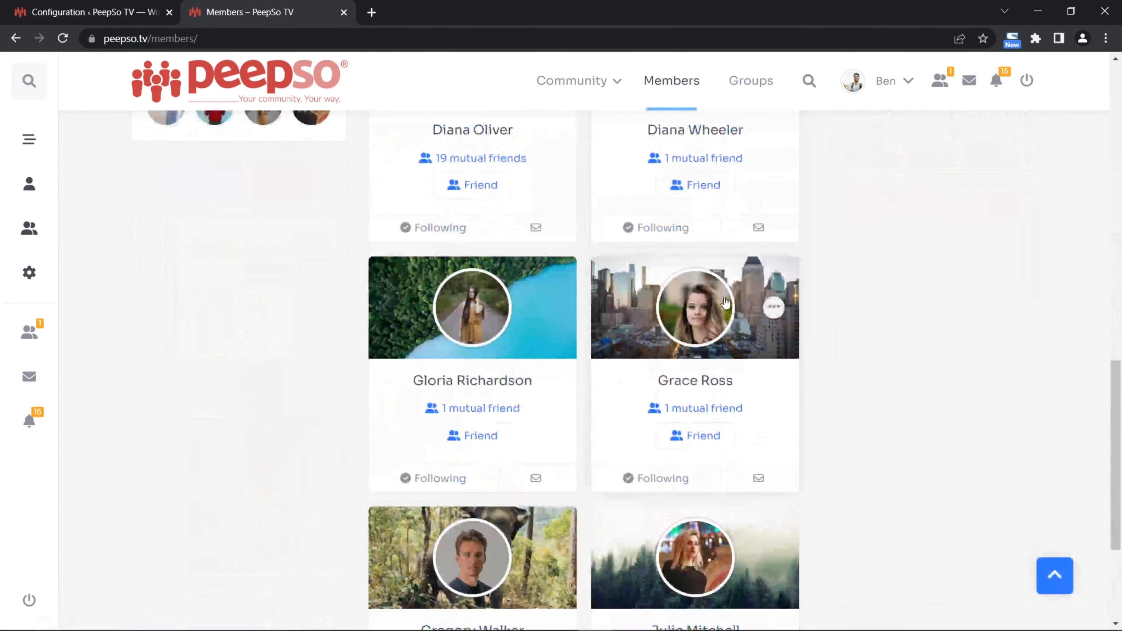
pyautogui.scroll(-15, 726, 302)
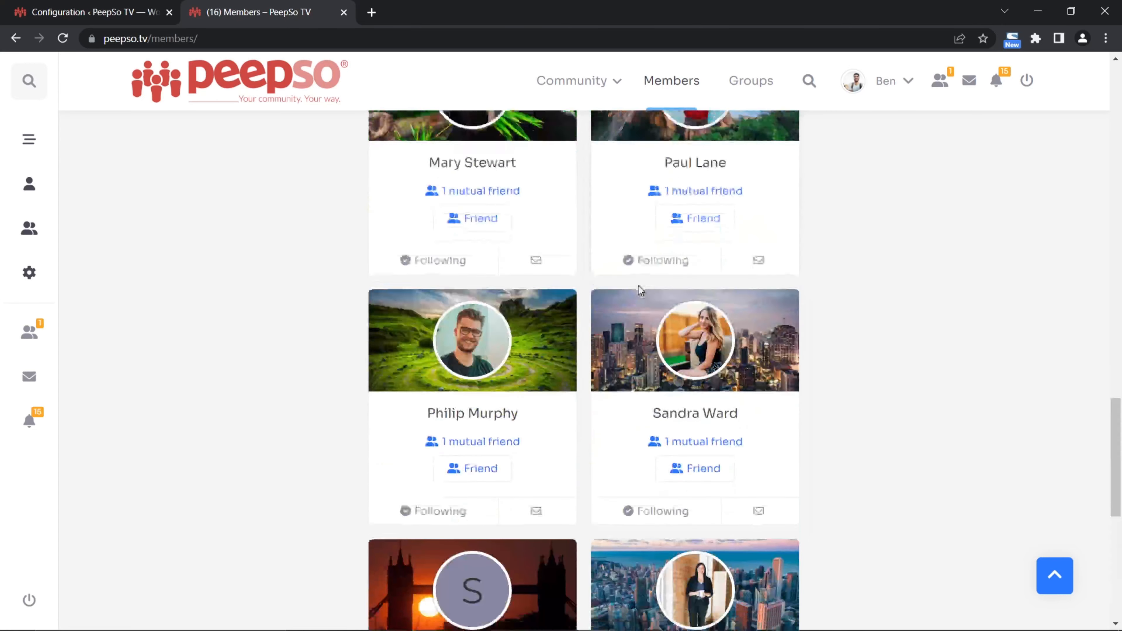
pyautogui.scroll(-11, 528, 268)
pyautogui.scroll(3, 1002, 326)
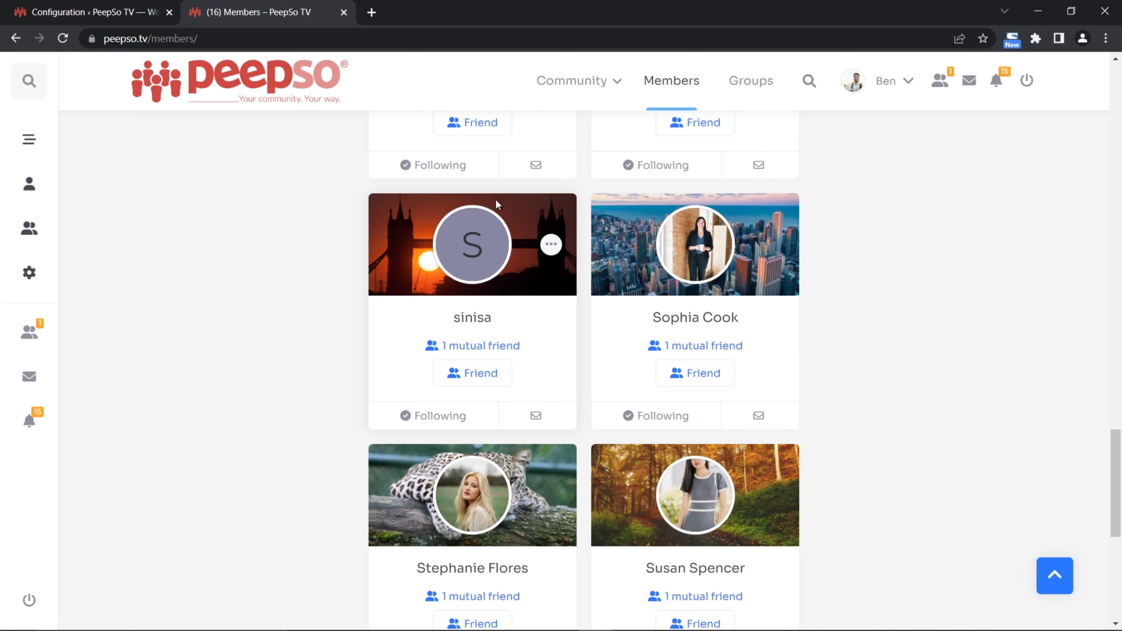
# Step: Return to the User Limits configuration and enable hiding users who did not upload an avatar from listings
pyautogui.click(133, 16)
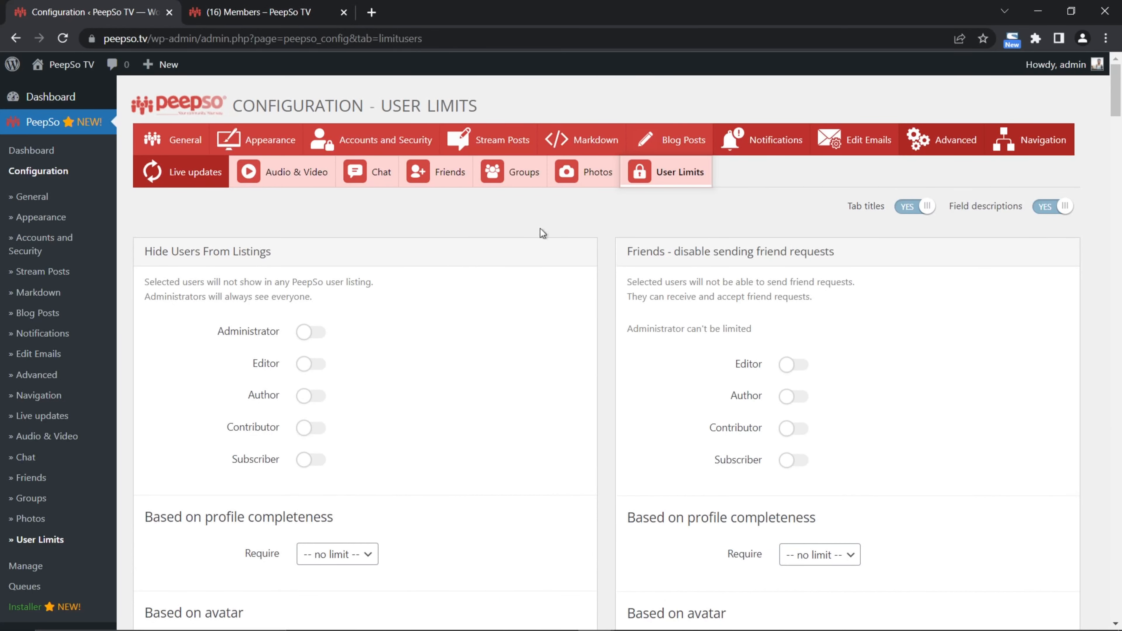
pyautogui.scroll(-5, 475, 291)
pyautogui.scroll(3, 475, 291)
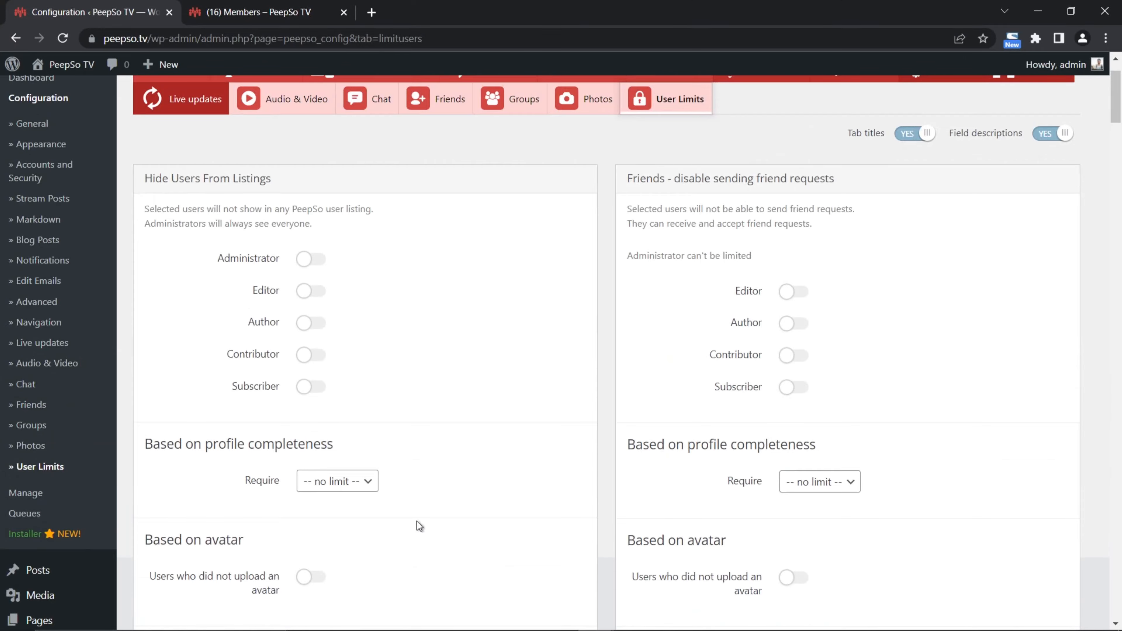
pyautogui.scroll(-2, 416, 523)
pyautogui.click(314, 502)
pyautogui.scroll(-2, 429, 503)
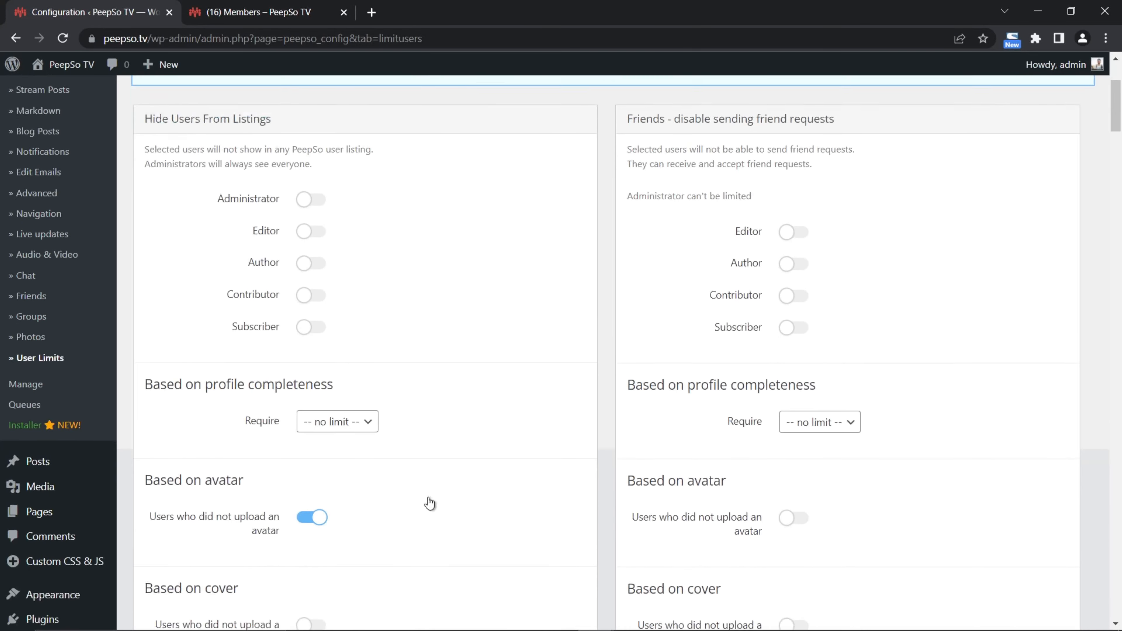
pyautogui.scroll(-1, 429, 503)
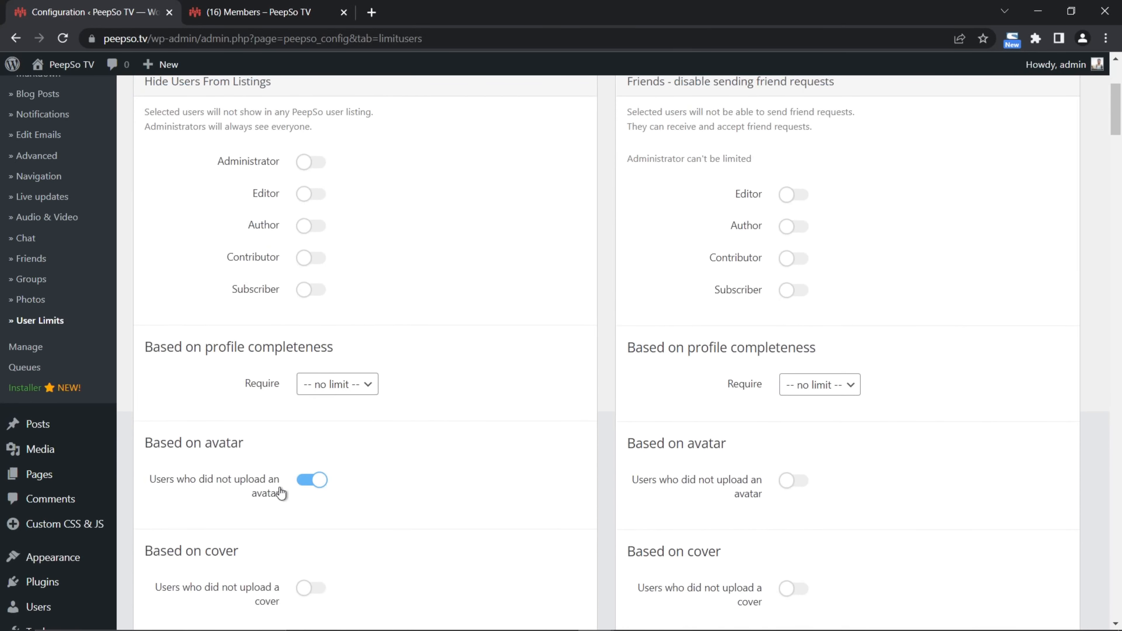
pyautogui.scroll(2, 435, 462)
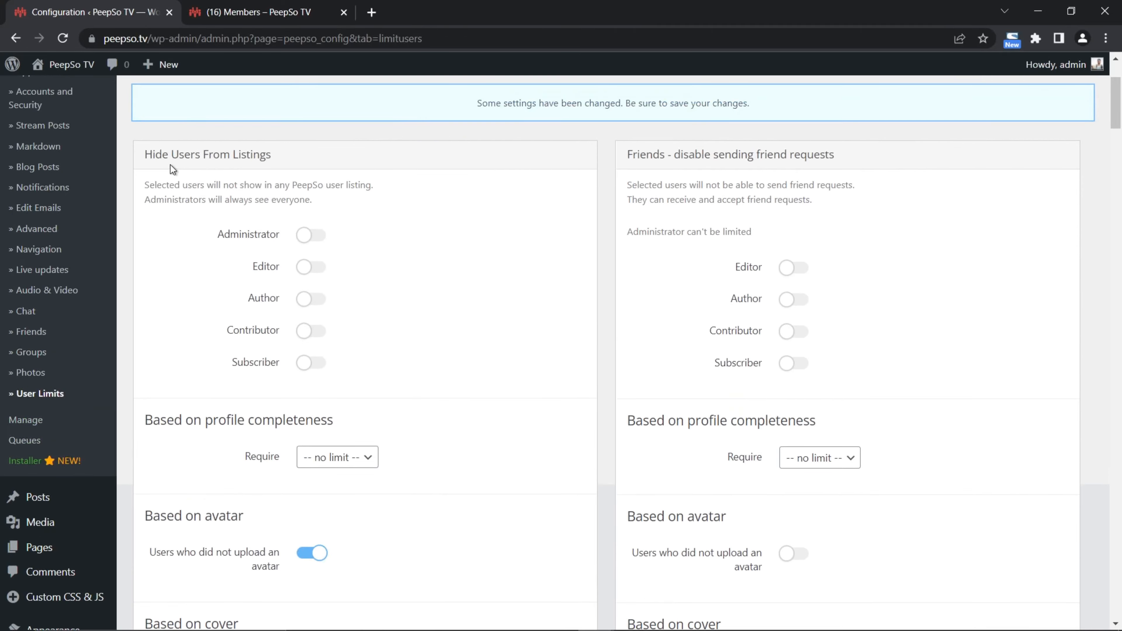
# Step: Save the User Limits settings with the avatar-based listing restriction
pyautogui.scroll(-20, 589, 288)
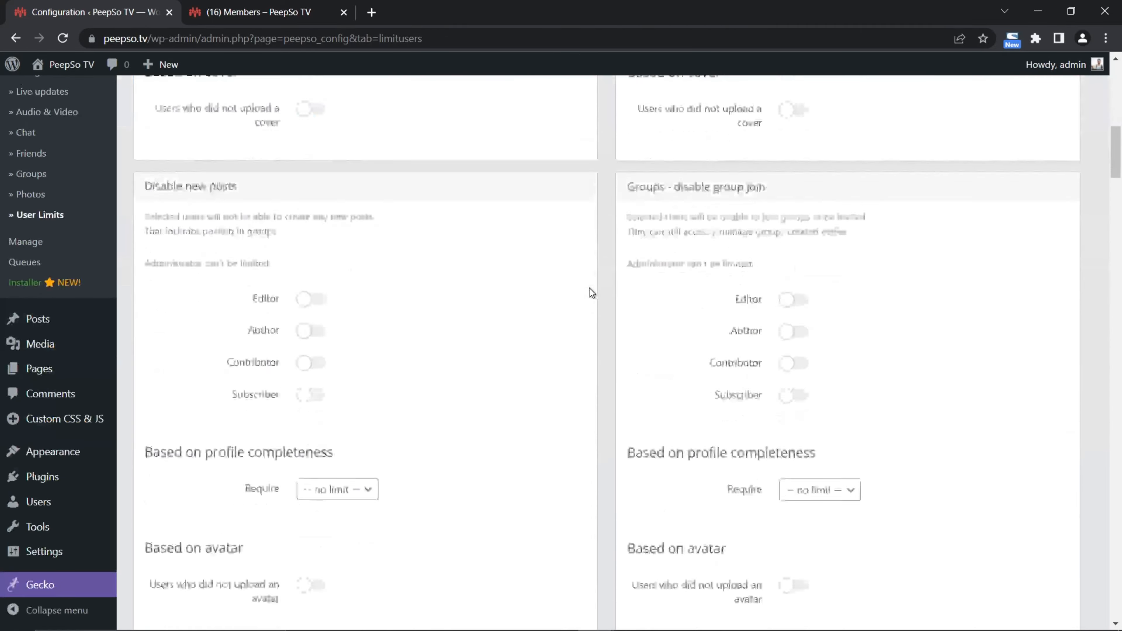
pyautogui.scroll(-20, 596, 314)
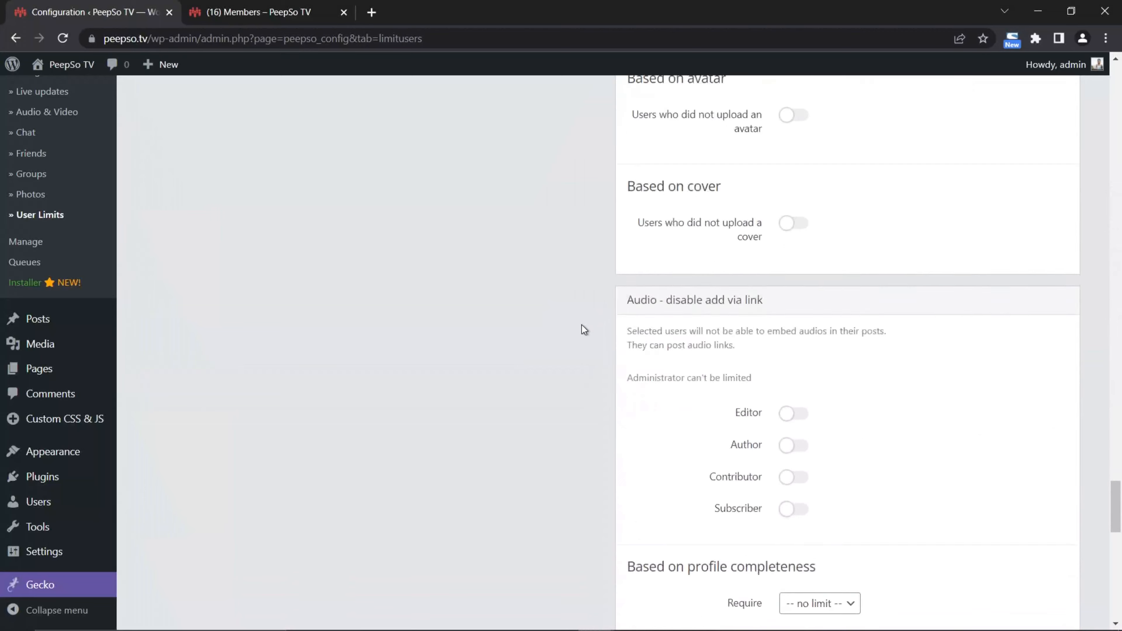
pyautogui.click(560, 540)
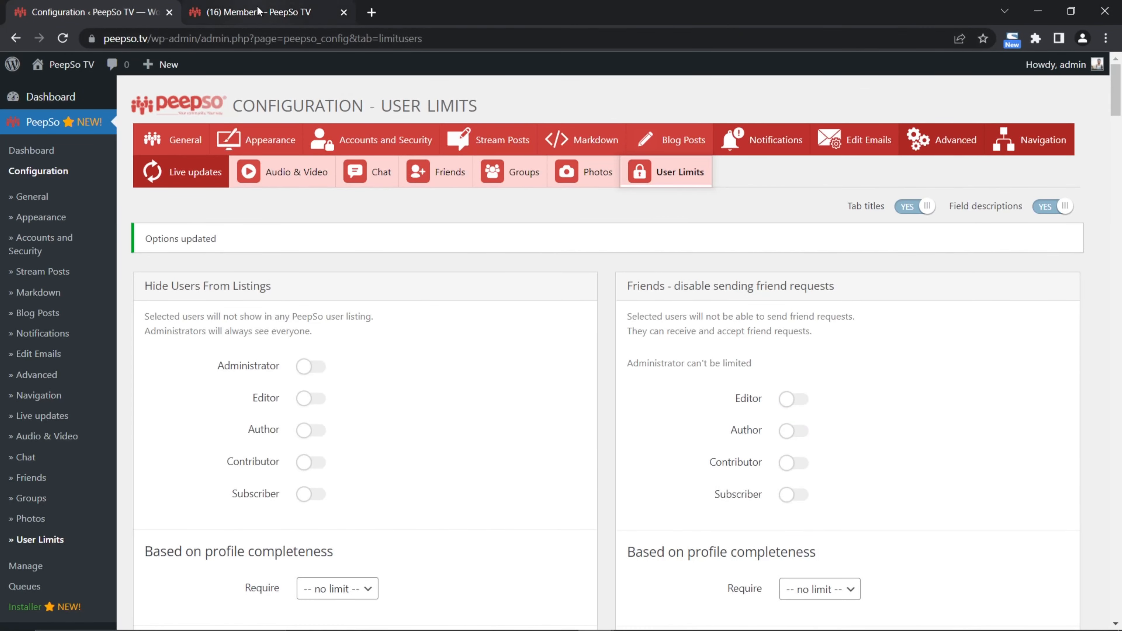
# Step: Reload the community's members listing as the administrator and check whether the member without an avatar is listed
pyautogui.click(259, 11)
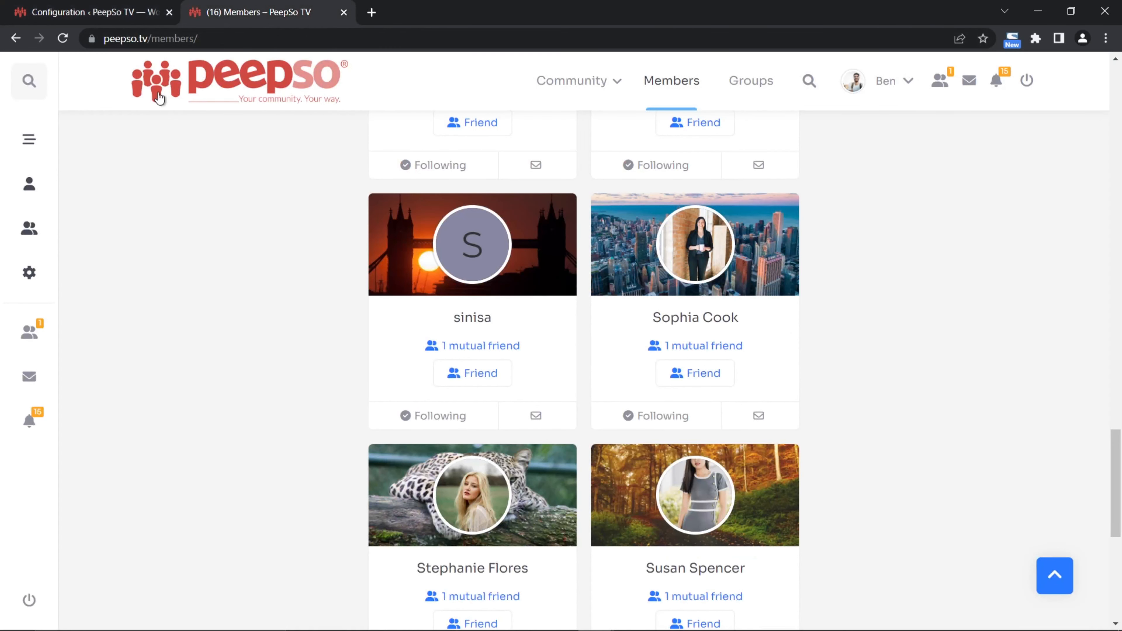
pyautogui.click(63, 39)
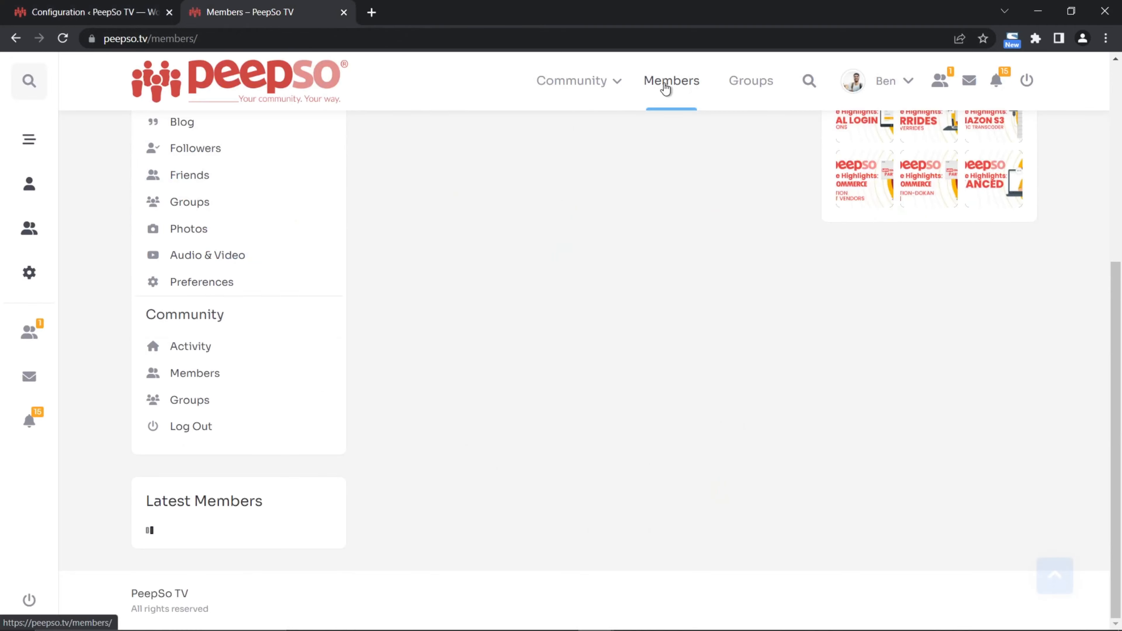
pyautogui.click(659, 87)
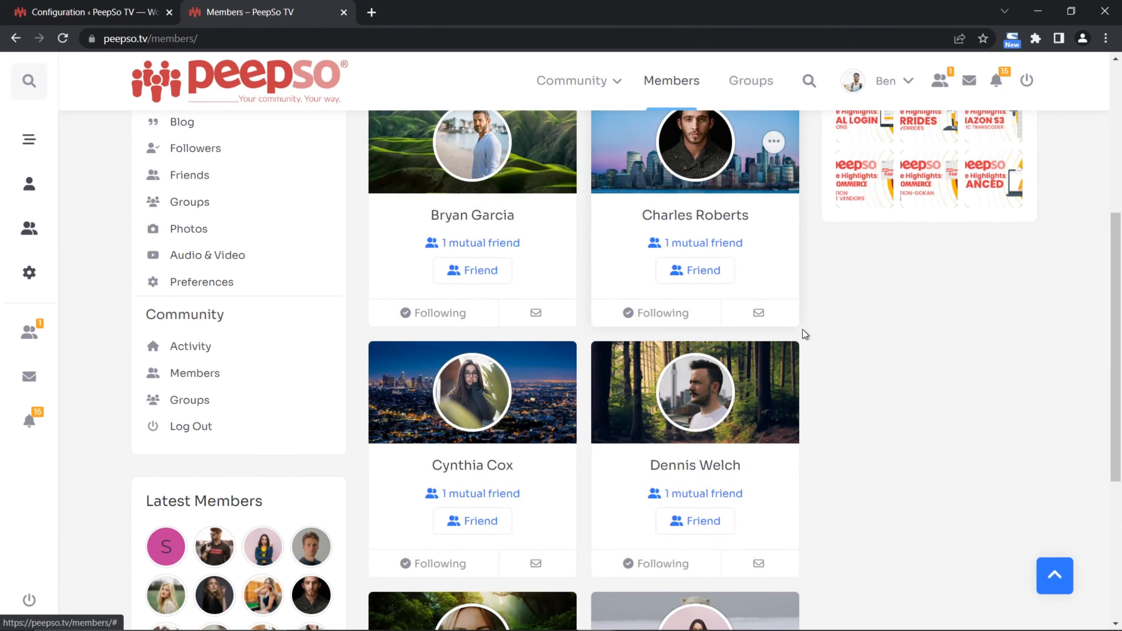
pyautogui.scroll(-7, 819, 315)
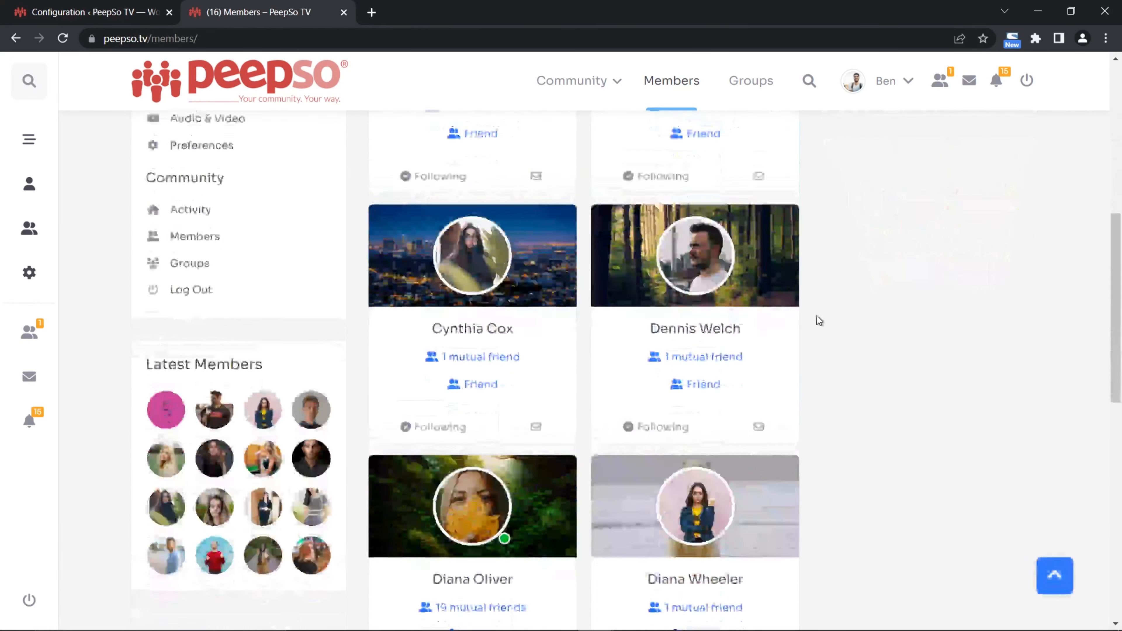
pyautogui.scroll(-20, 817, 317)
pyautogui.scroll(10, 293, 359)
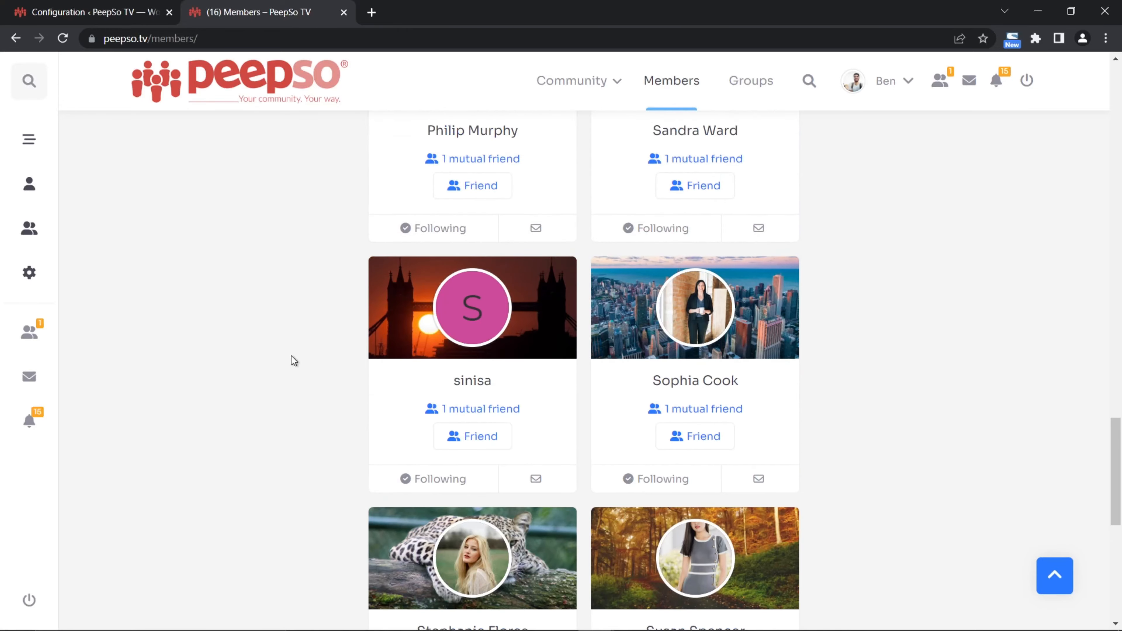
pyautogui.scroll(10, 291, 359)
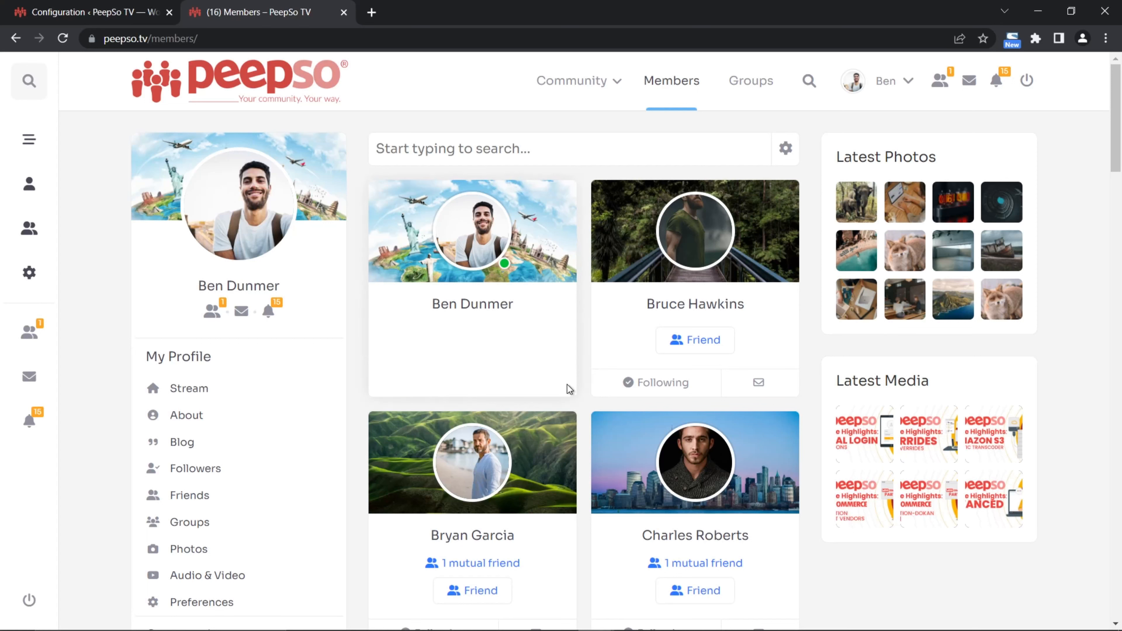
# Step: Switch to the incognito window's regular member account, open the members listing and check it for members without an avatar
pyautogui.moveTo(603, 434)
pyautogui.click(589, 617)
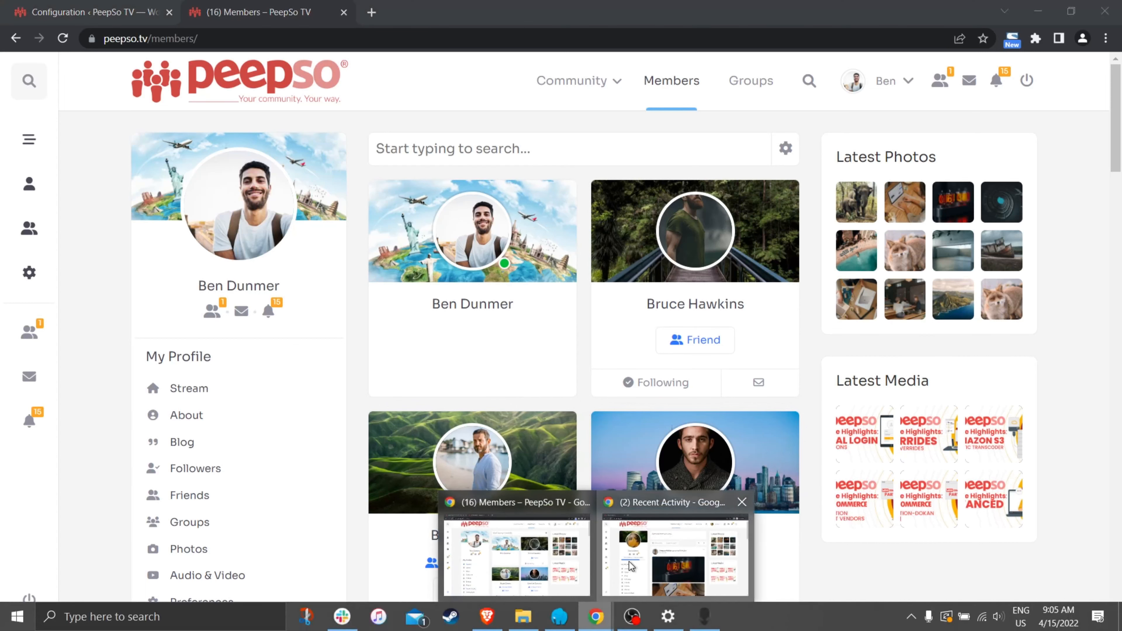
pyautogui.click(664, 554)
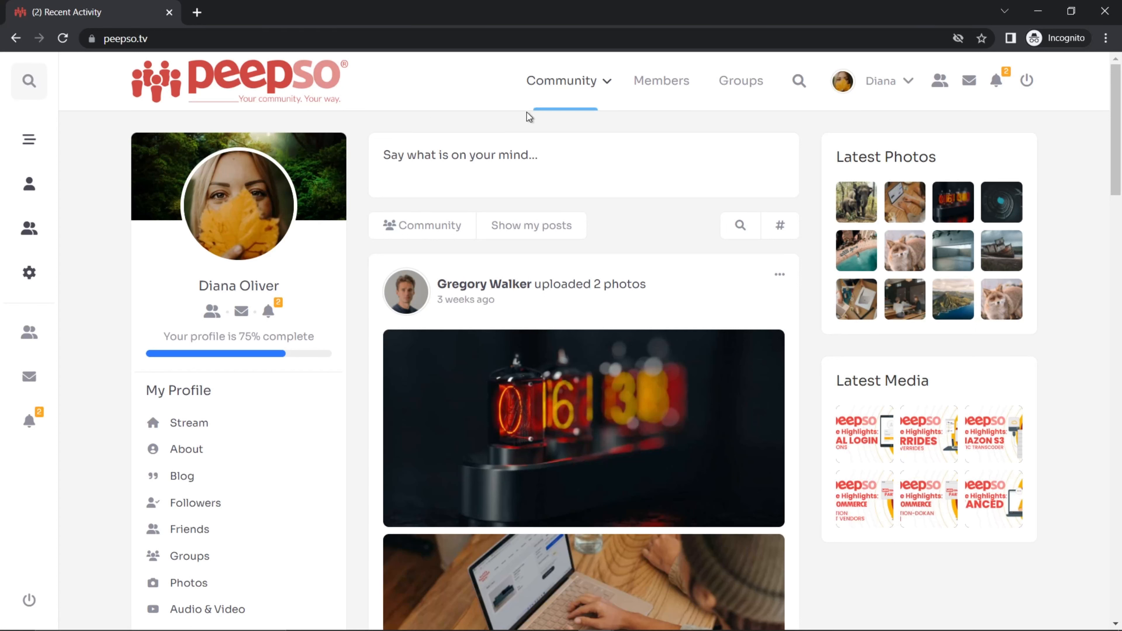
pyautogui.click(658, 89)
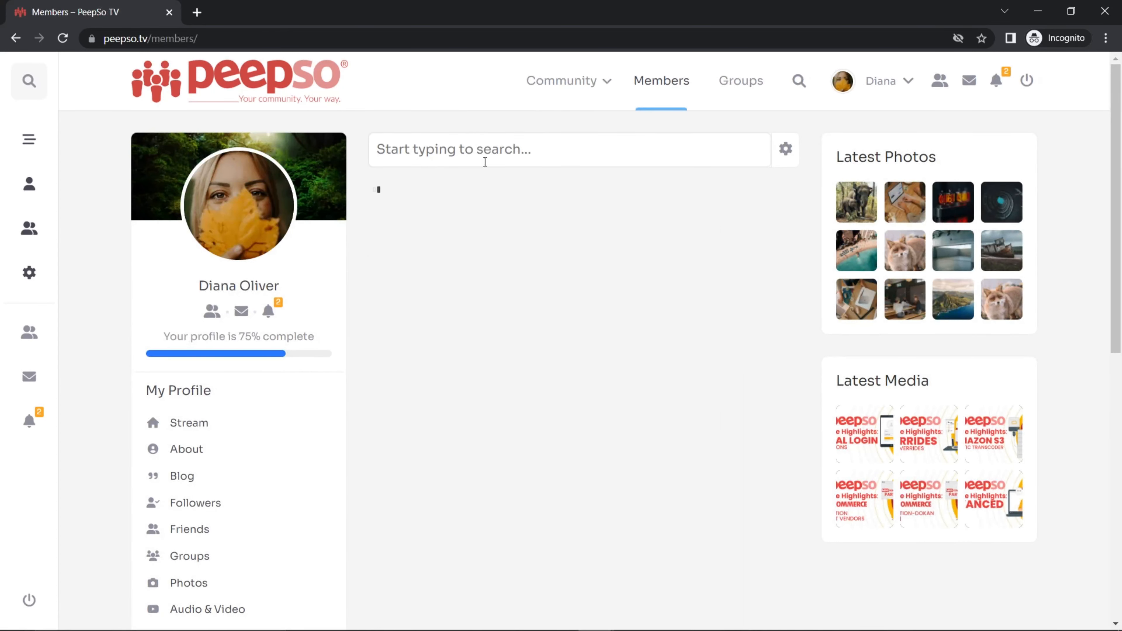
pyautogui.scroll(-10, 587, 291)
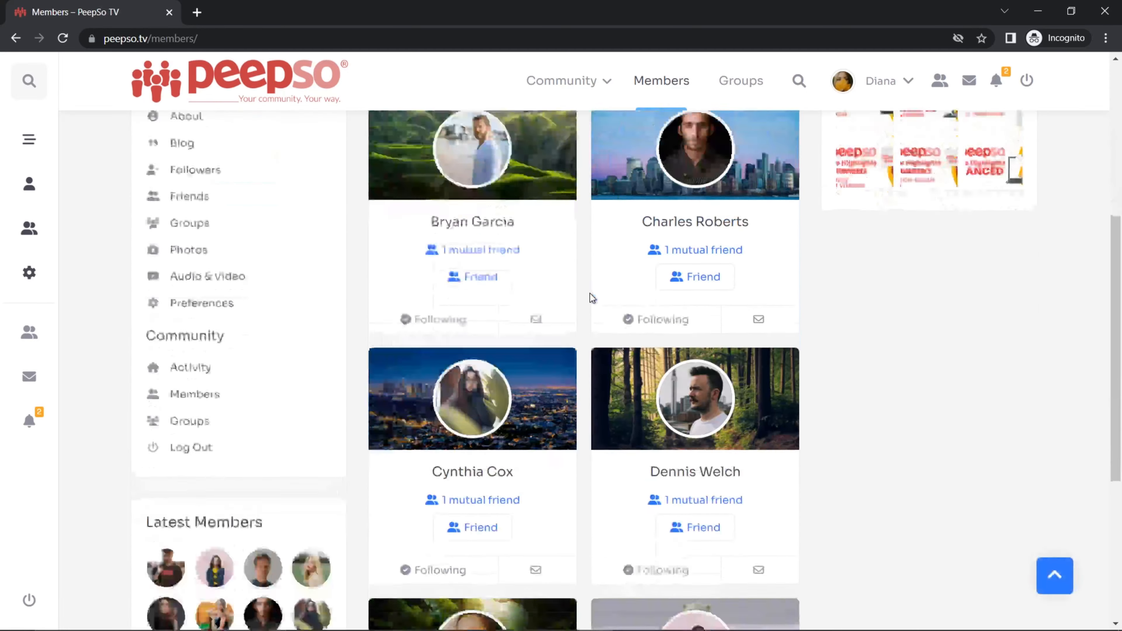
pyautogui.scroll(-15, 592, 287)
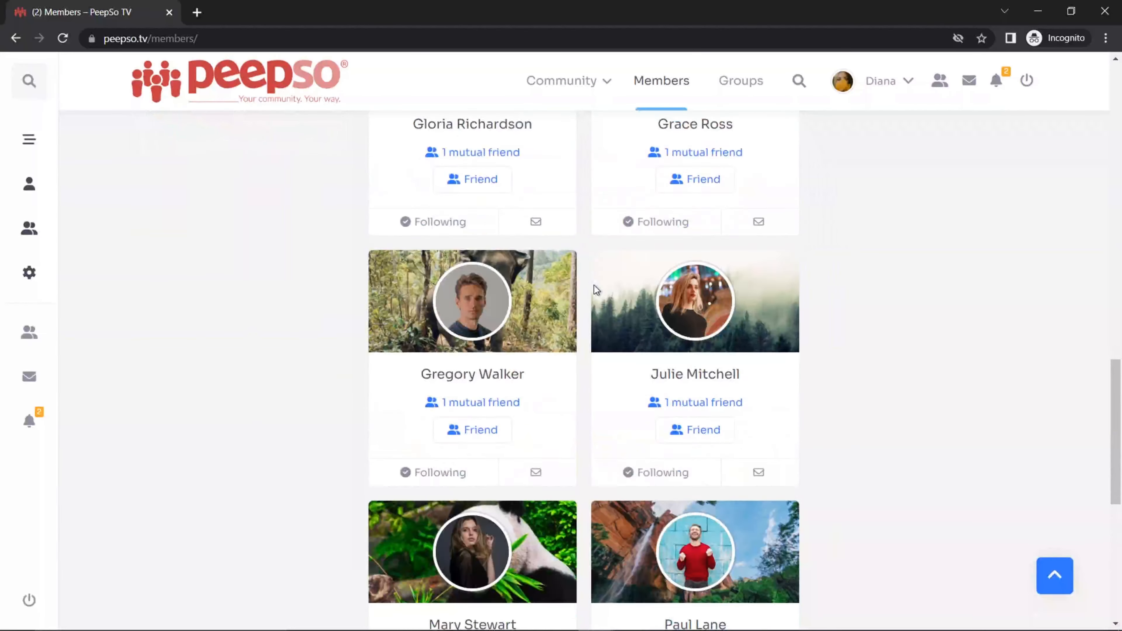
pyautogui.scroll(-20, 593, 288)
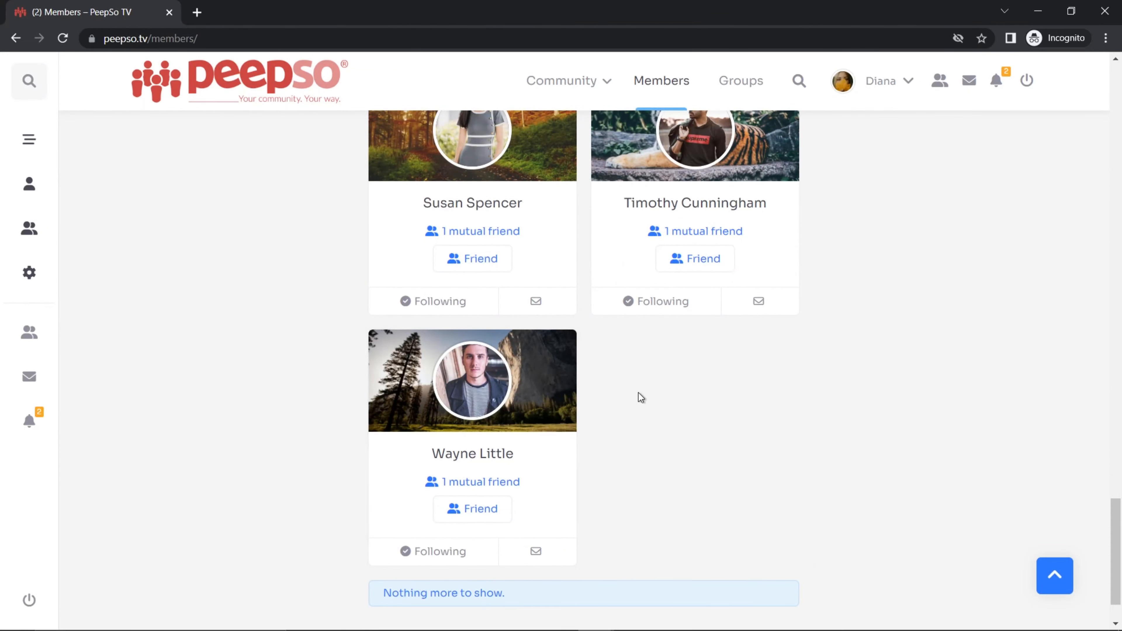
pyautogui.scroll(20, 621, 413)
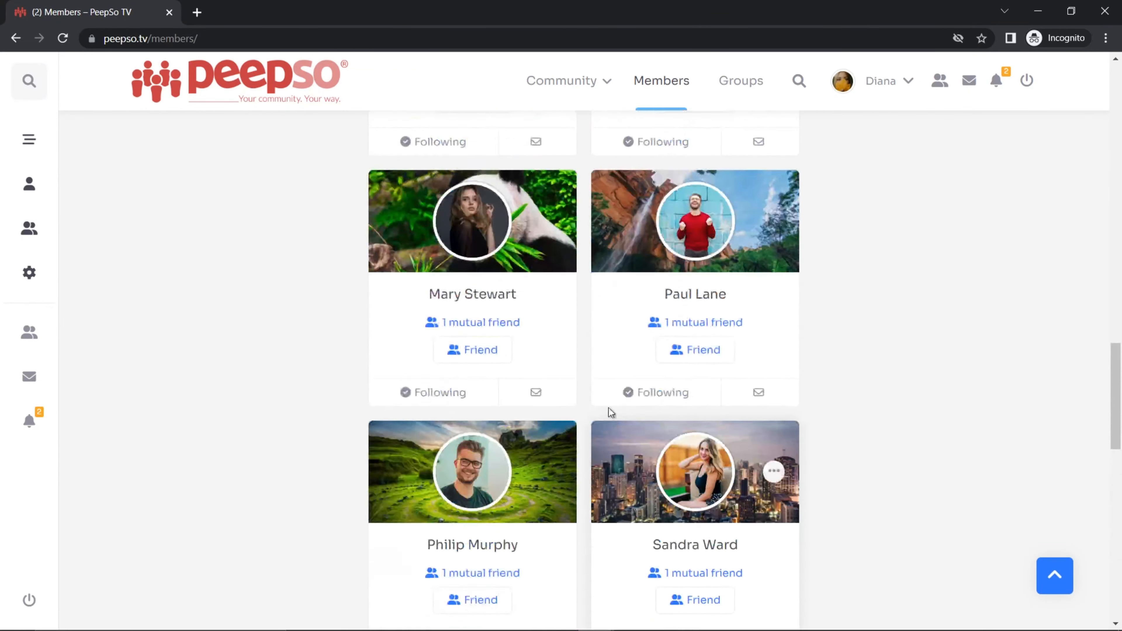
pyautogui.scroll(10, 604, 406)
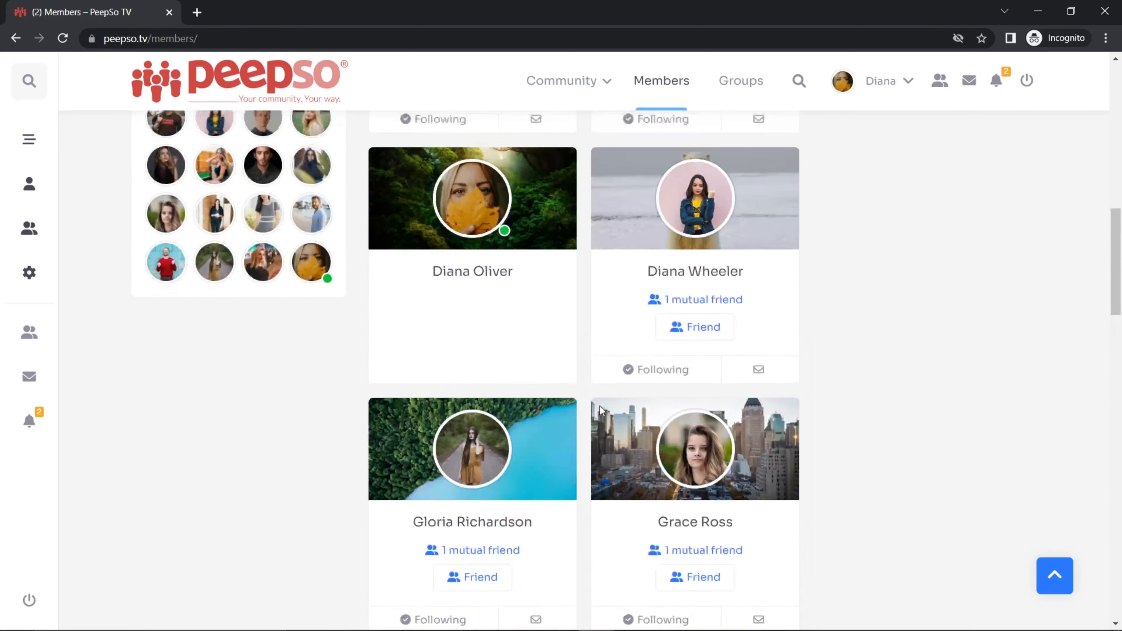
pyautogui.scroll(8, 599, 410)
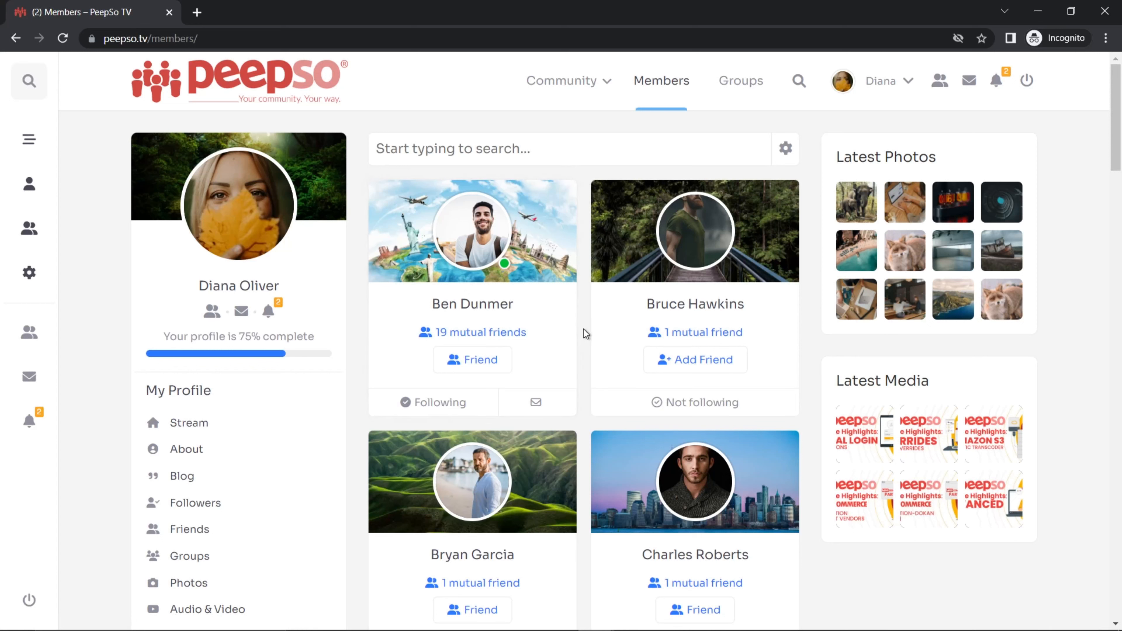
# Step: Back in the User Limits configuration, hide the Subscriber role from listings and disable the restriction on users without an avatar
pyautogui.click(593, 621)
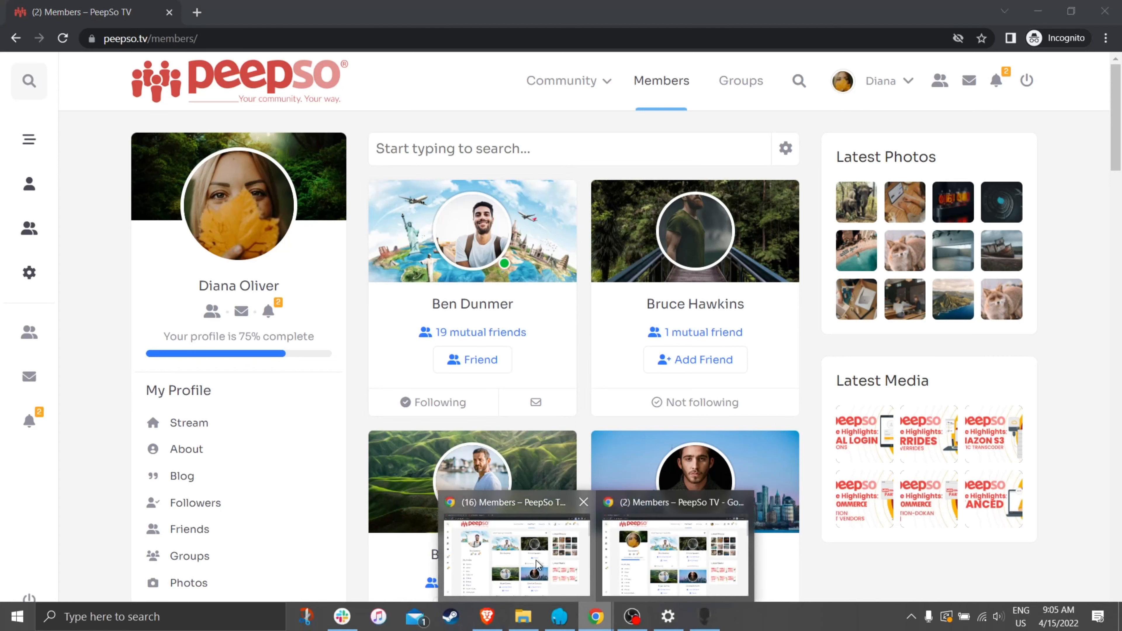
pyautogui.click(667, 552)
pyautogui.click(103, 22)
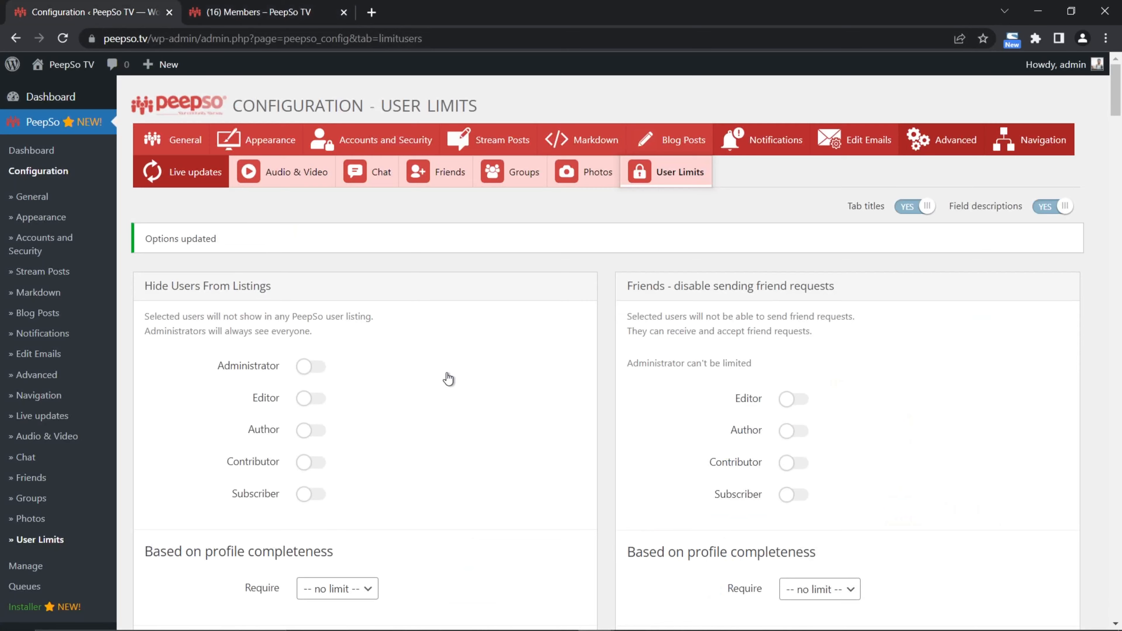
pyautogui.scroll(-3, 448, 379)
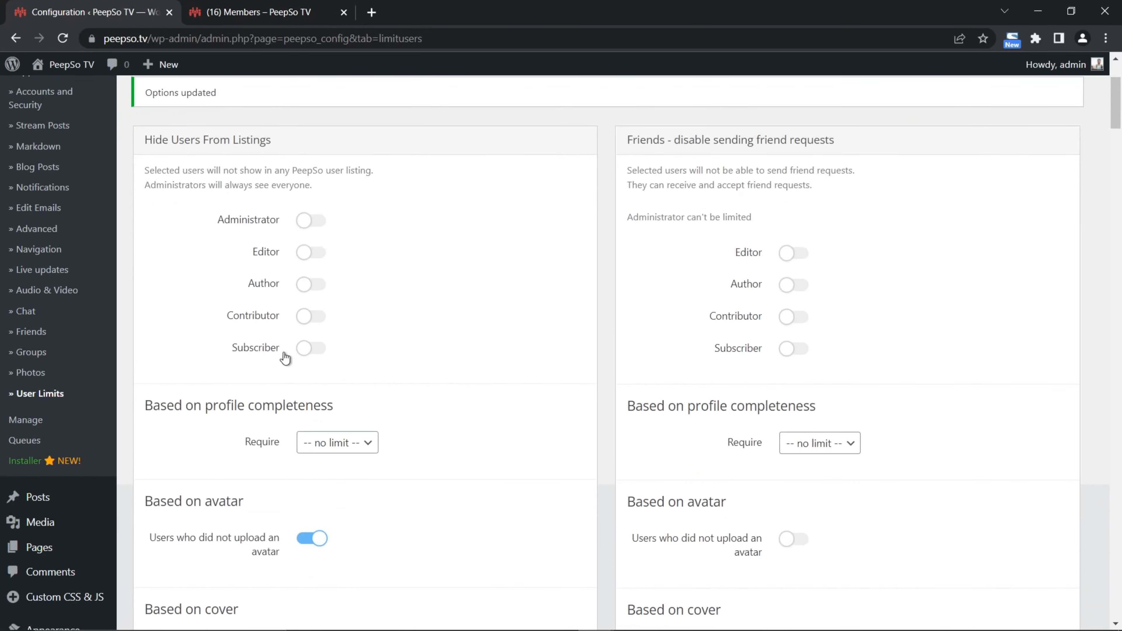
pyautogui.click(310, 348)
pyautogui.scroll(-4, 525, 375)
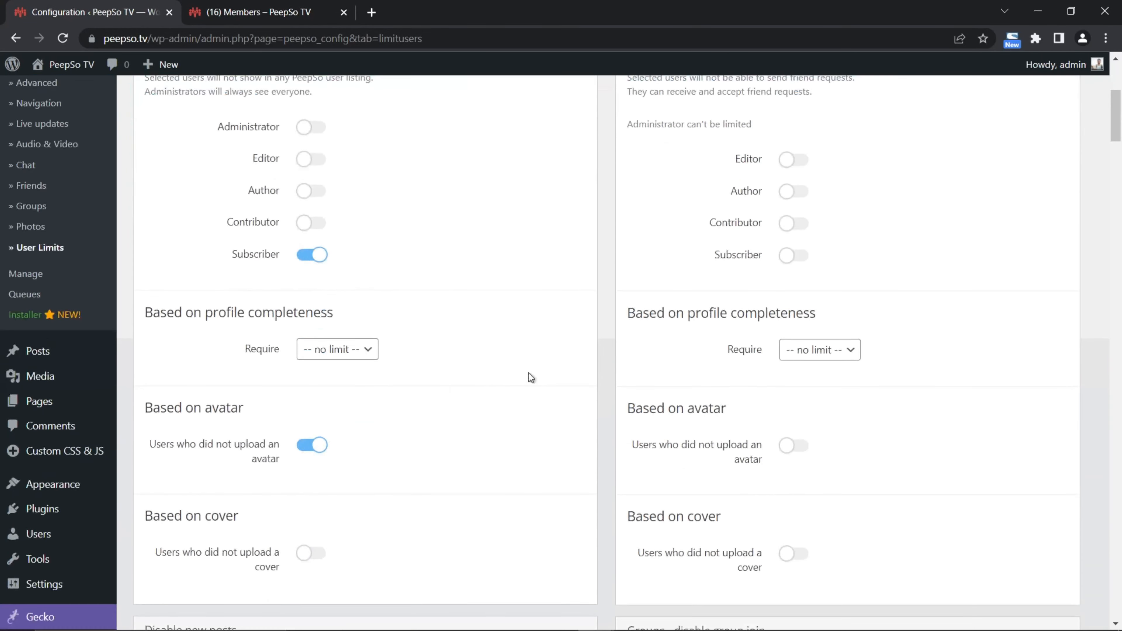
pyautogui.click(322, 454)
pyautogui.scroll(-5, 569, 283)
pyautogui.scroll(5, 579, 295)
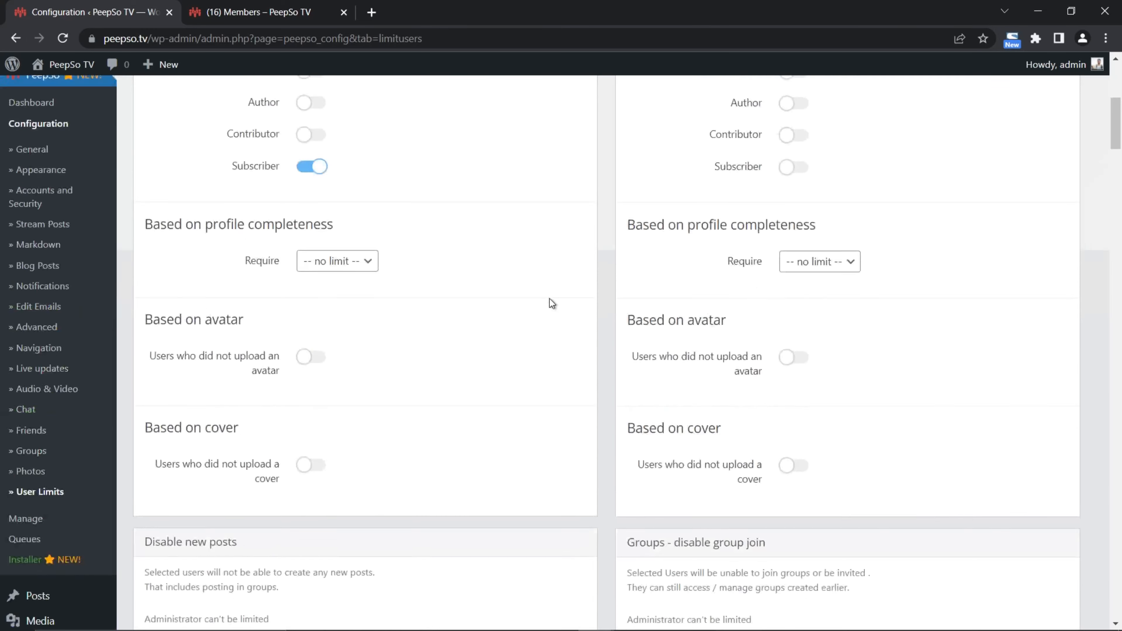
pyautogui.scroll(1, 322, 273)
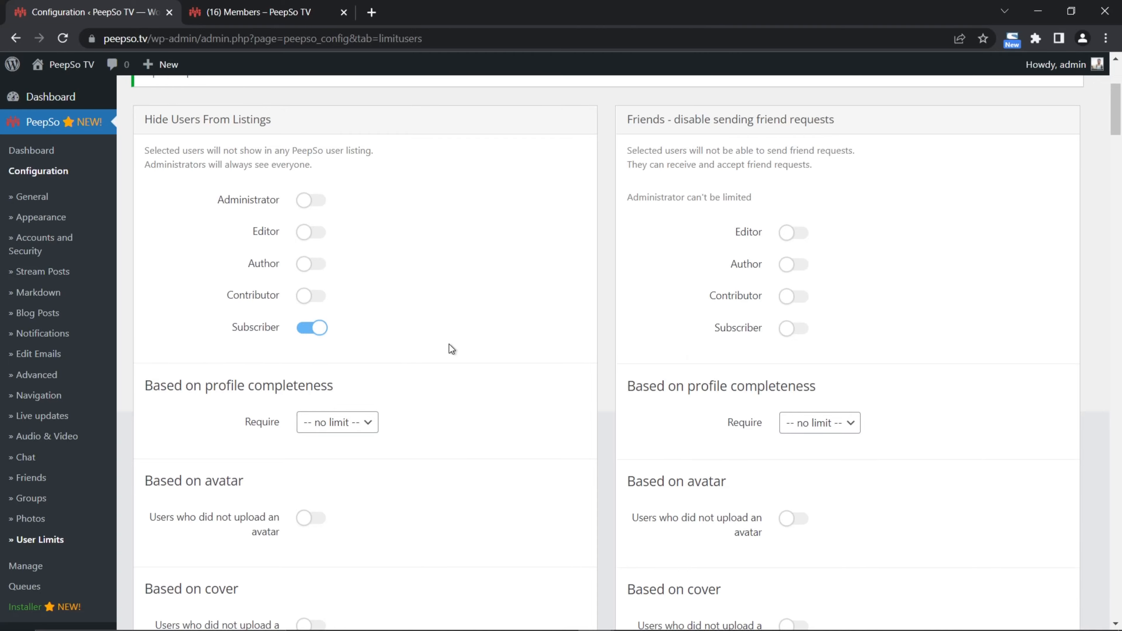
# Step: Save the User Limits settings with the Subscriber role hidden from listings
pyautogui.scroll(-20, 608, 371)
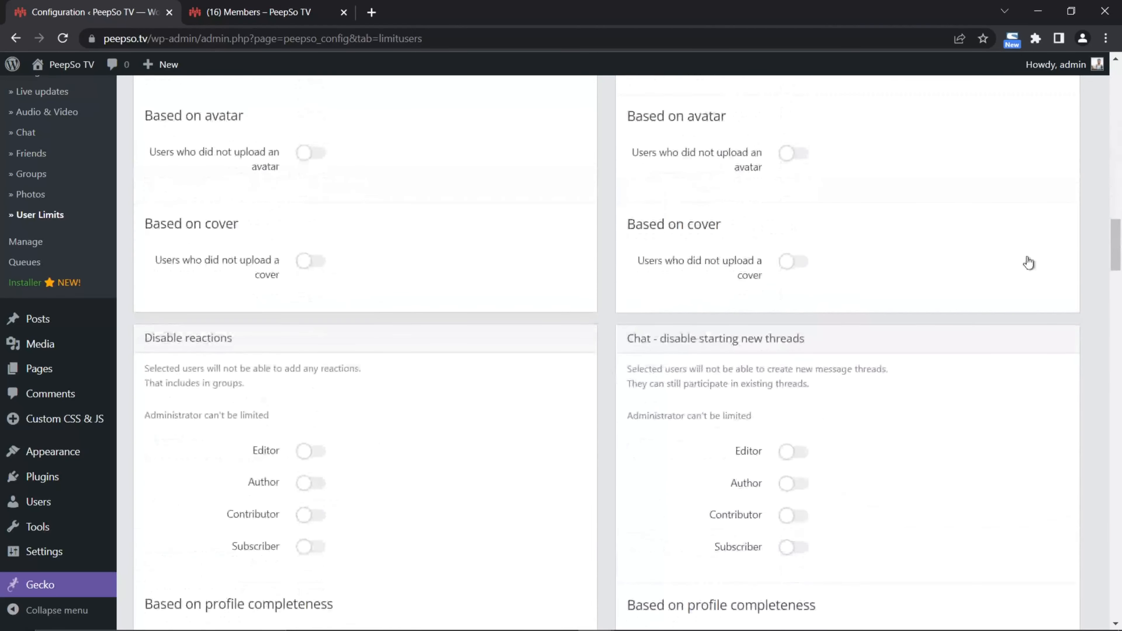
pyautogui.moveTo(1111, 243); pyautogui.dragTo(1111, 594)
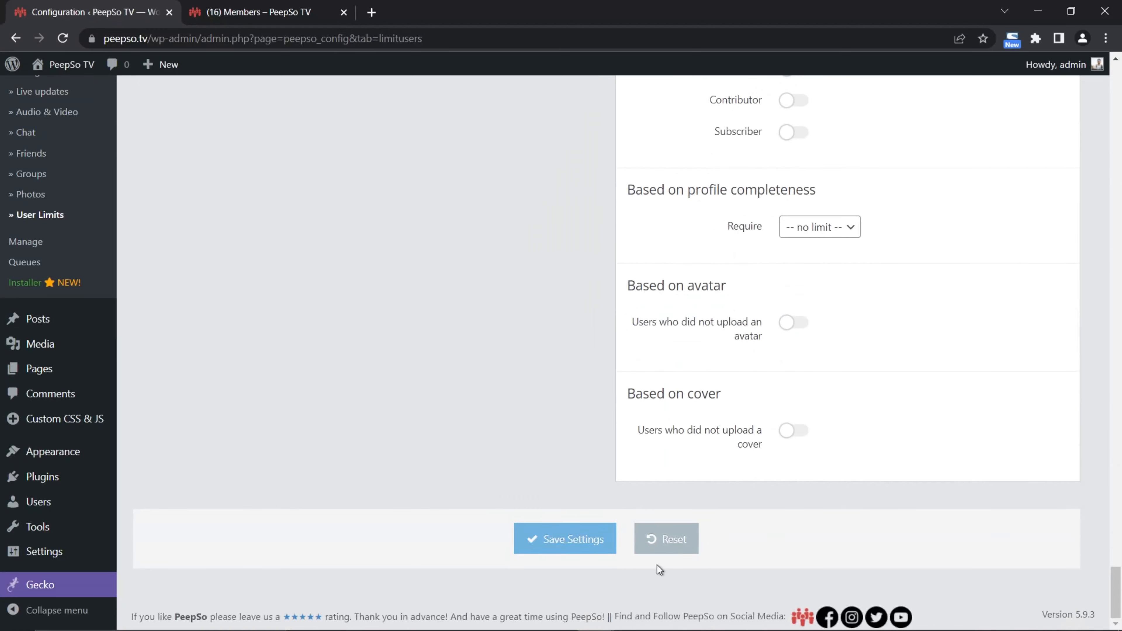
pyautogui.click(583, 546)
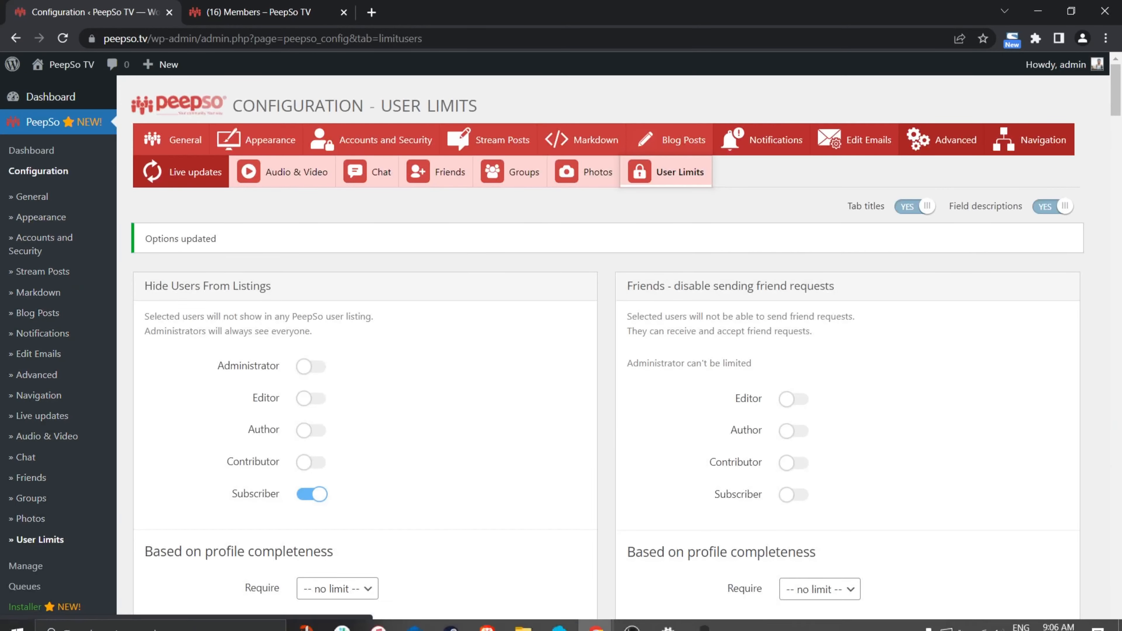
# Step: Reload the members listing in the incognito window to check the Subscriber restriction, and return to the User Limits configuration
pyautogui.moveTo(597, 612)
pyautogui.click(671, 507)
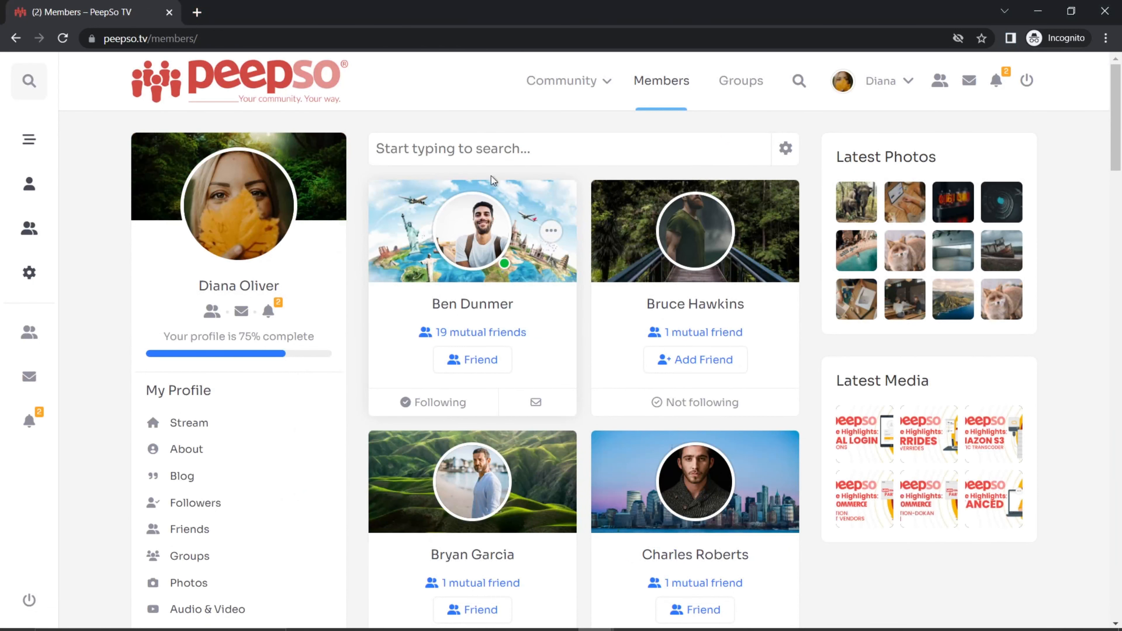
pyautogui.click(63, 38)
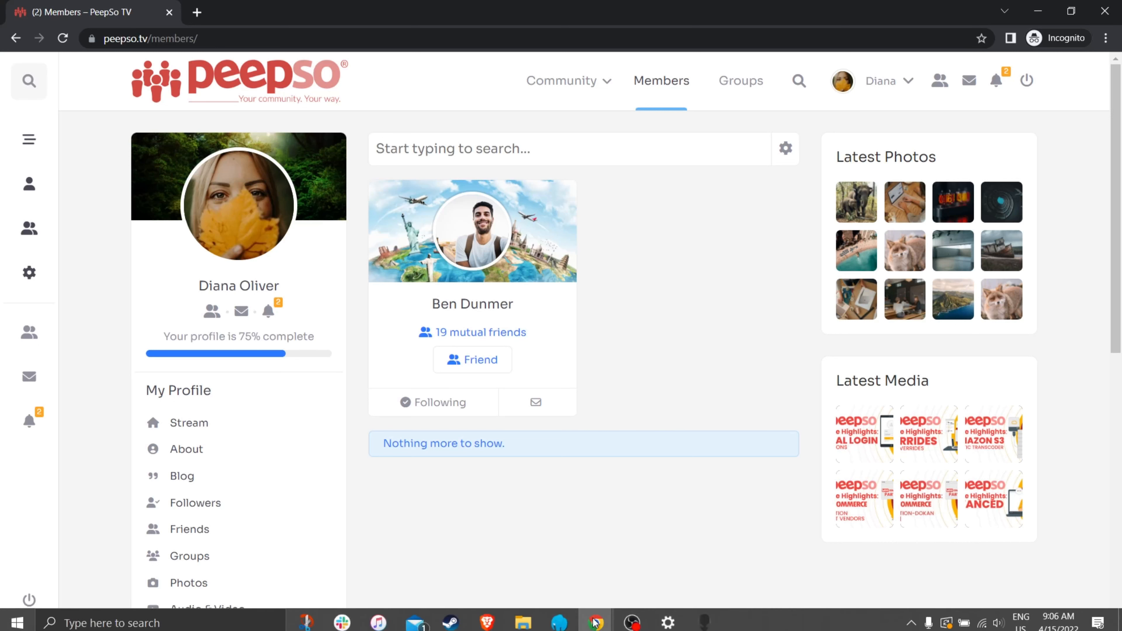
pyautogui.click(594, 623)
pyautogui.click(557, 565)
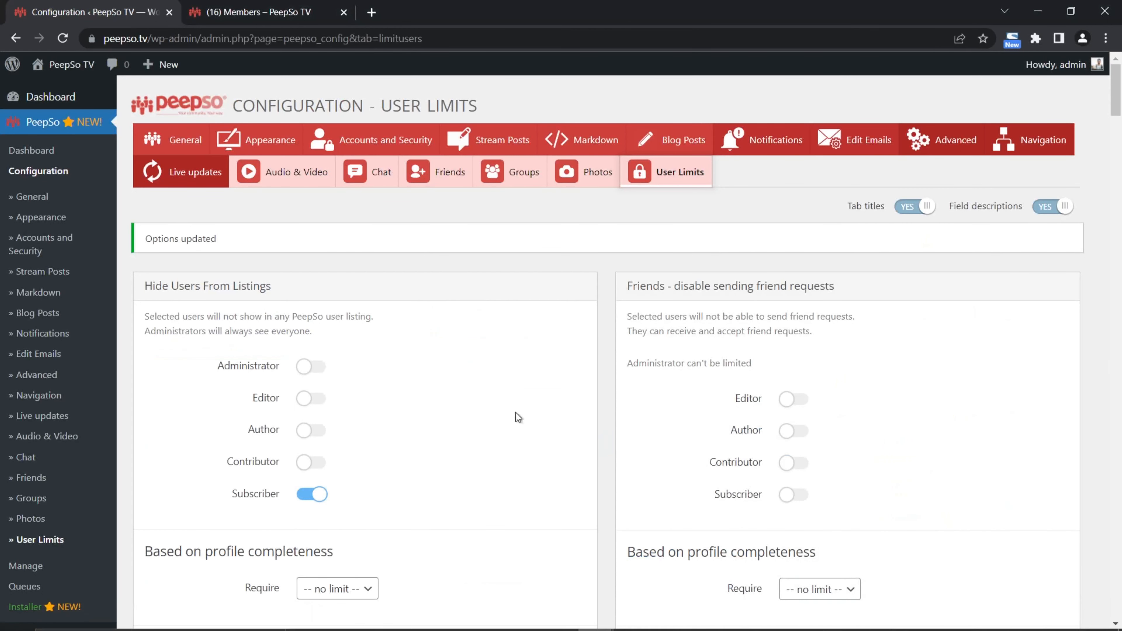
# Step: Stop hiding the Subscriber role from listings and save the User Limits settings
pyautogui.click(311, 494)
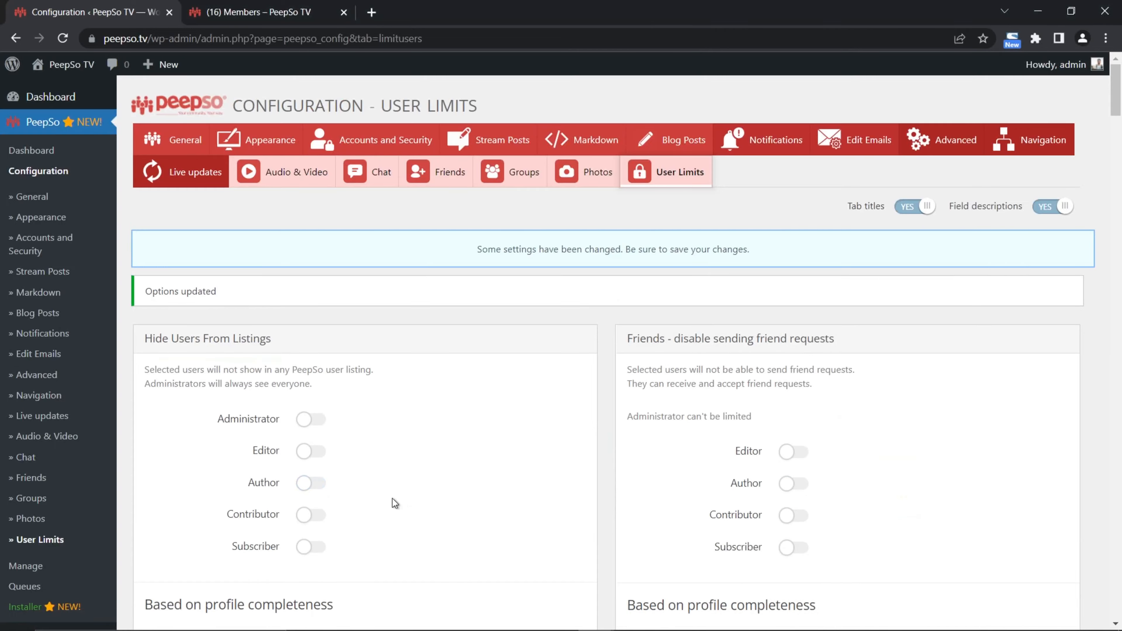
pyautogui.scroll(-2, 432, 497)
pyautogui.scroll(-20, 597, 464)
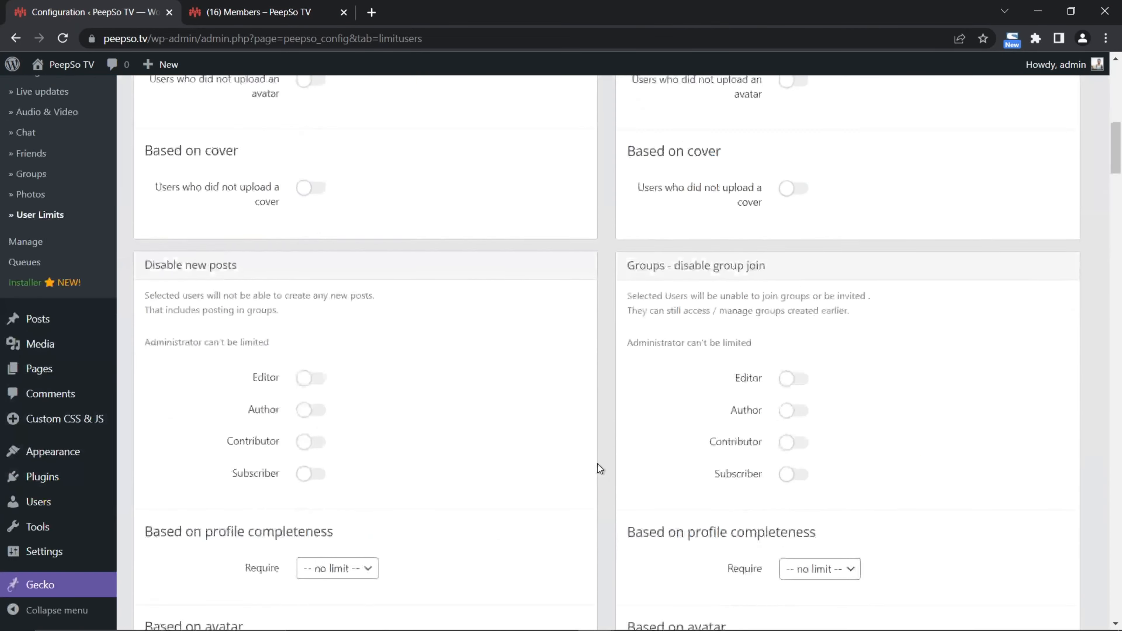
pyautogui.scroll(-15, 1118, 226)
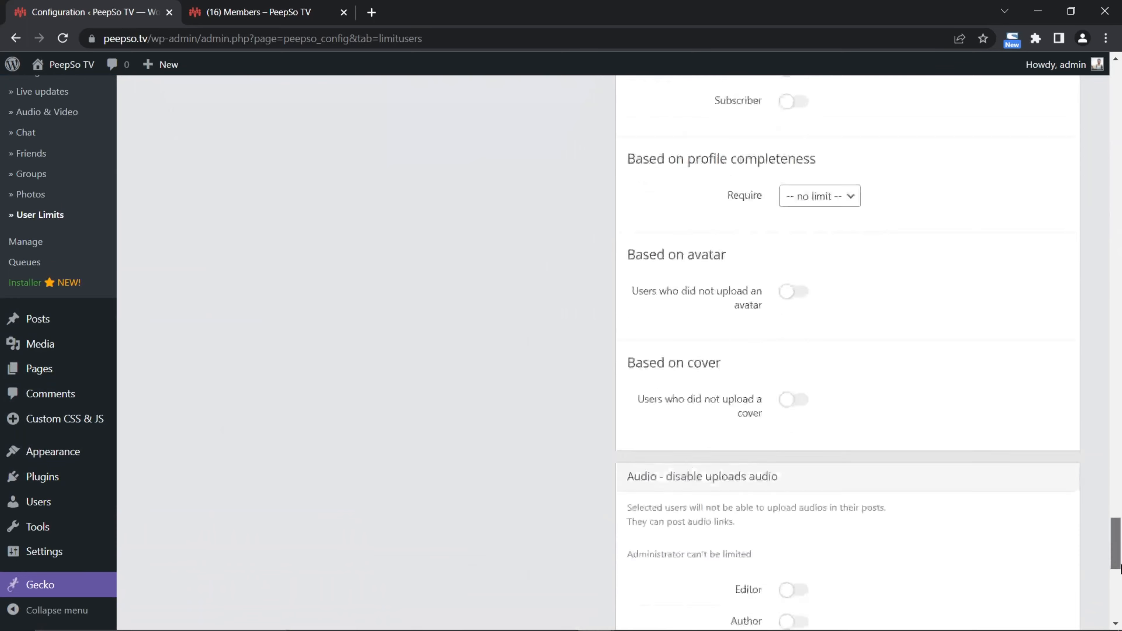
pyautogui.click(534, 548)
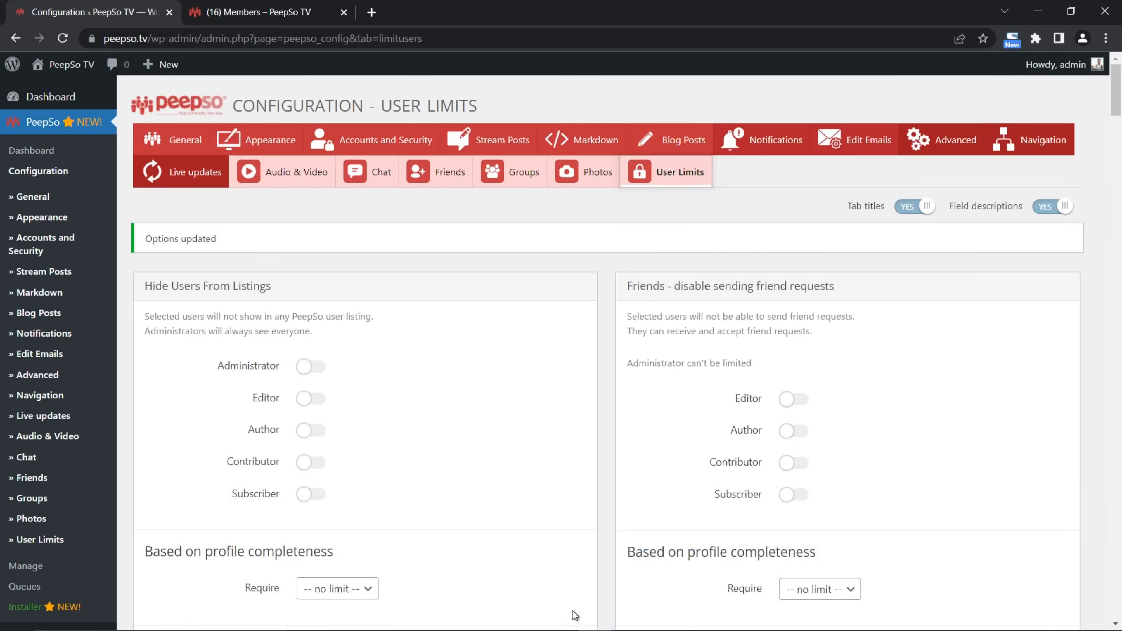
# Step: Reload the members listing in the incognito window and look through the members shown without the Subscriber restriction
pyautogui.moveTo(597, 623)
pyautogui.click(636, 555)
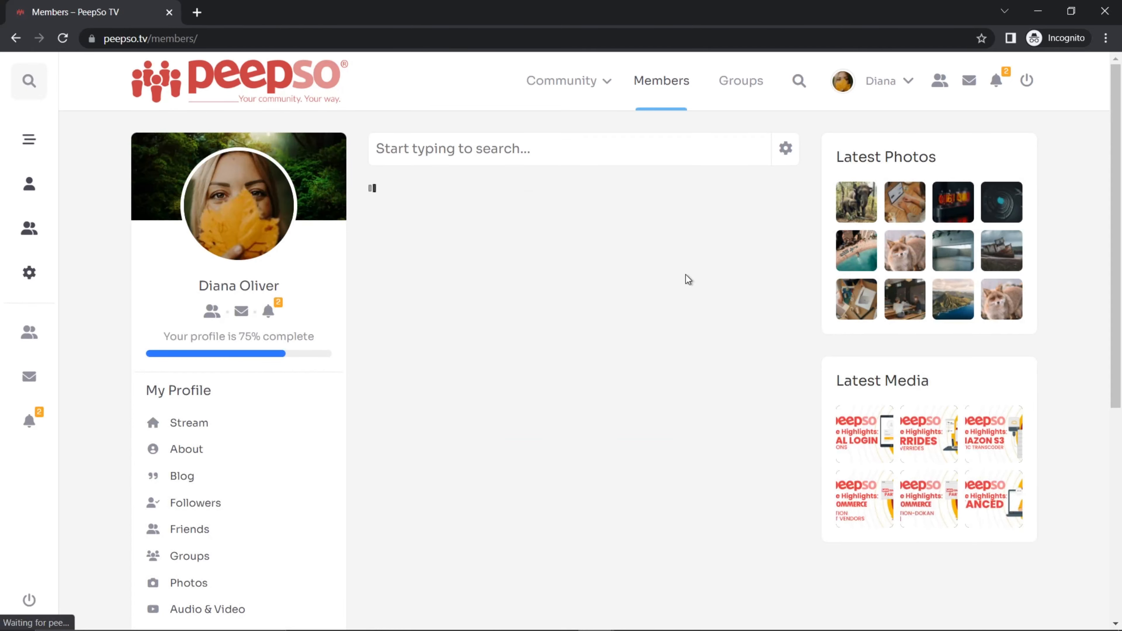
pyautogui.scroll(-10, 614, 227)
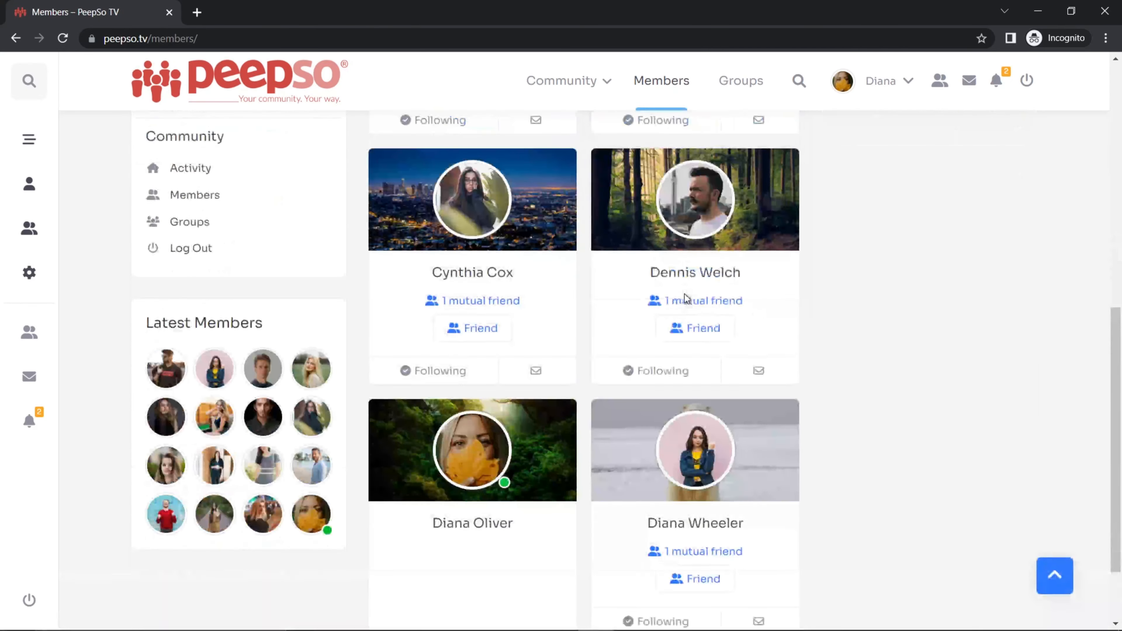
pyautogui.scroll(10, 681, 296)
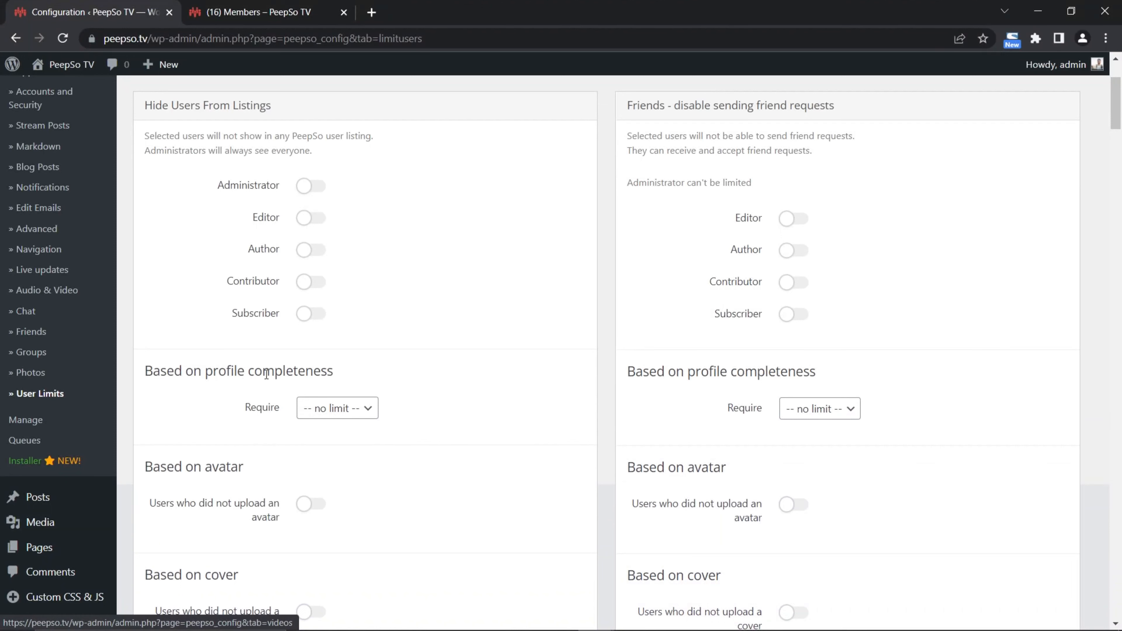
# Step: Review the listing restriction based on profile completeness, and check one member's completeness on their About page from the admin's members listing
pyautogui.moveTo(349, 375); pyautogui.dragTo(147, 381)
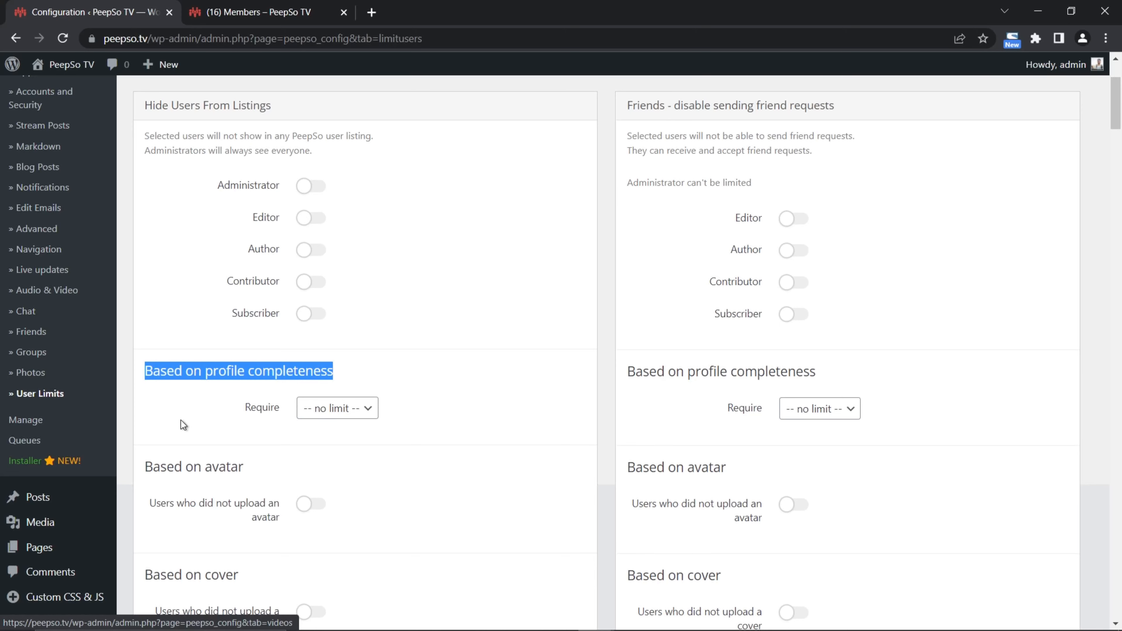
pyautogui.click(213, 421)
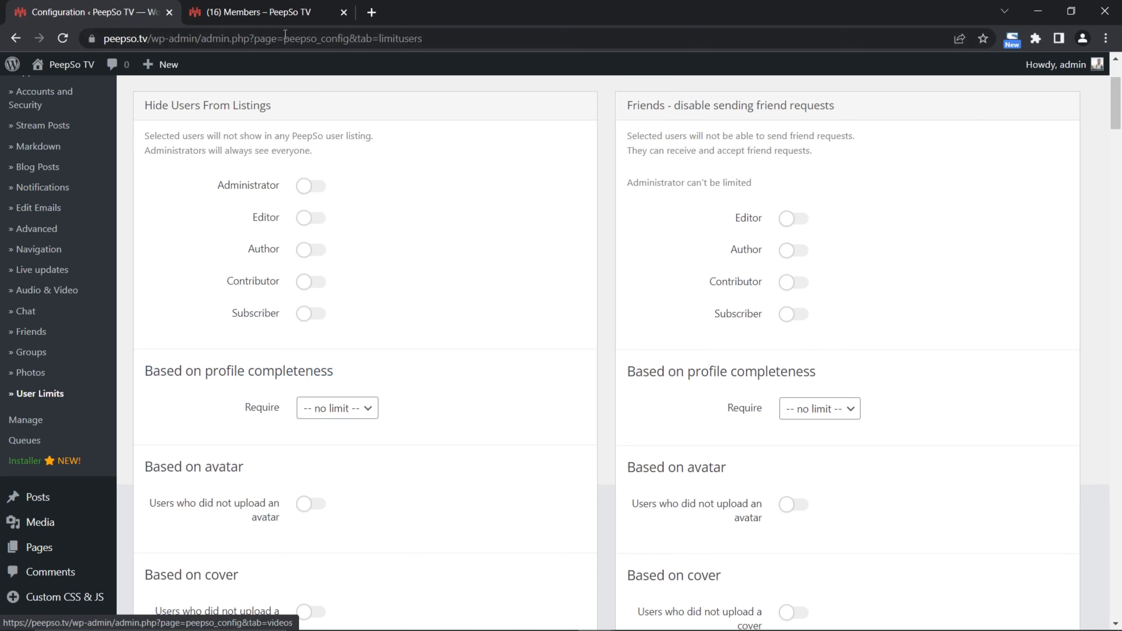
pyautogui.click(266, 20)
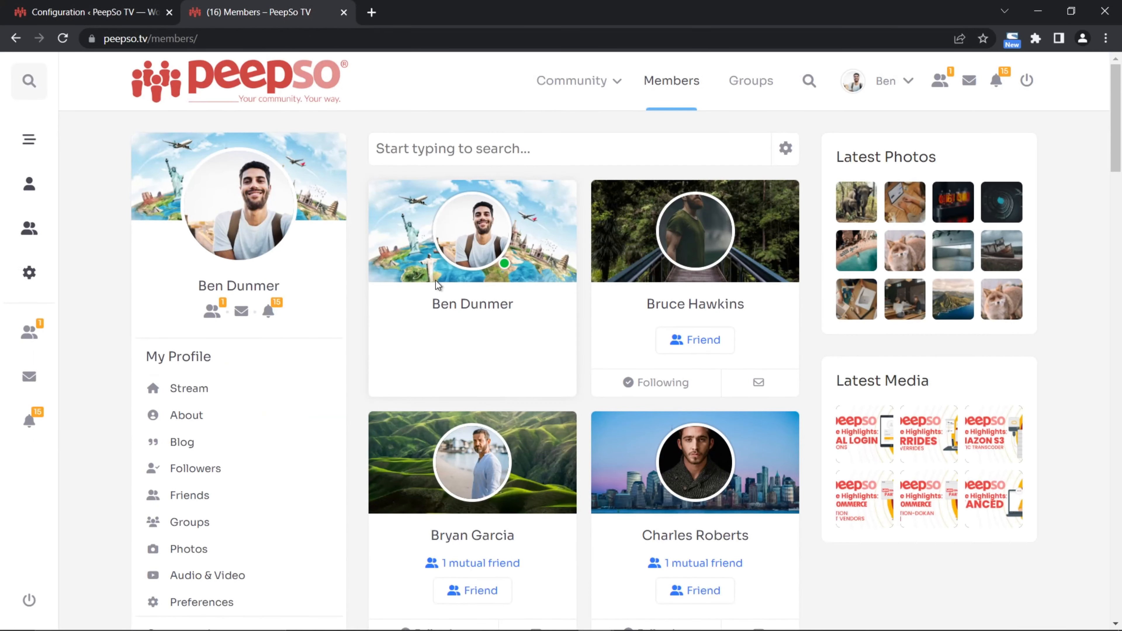
pyautogui.scroll(-10, 472, 354)
pyautogui.click(473, 305)
pyautogui.click(291, 490)
pyautogui.scroll(-3, 469, 402)
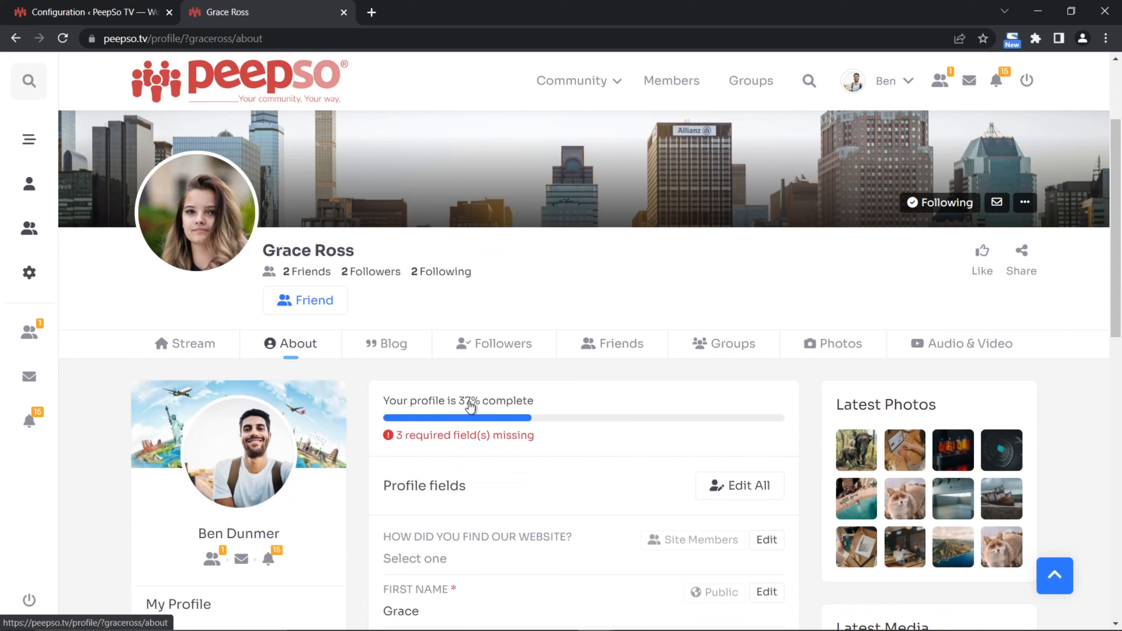
pyautogui.moveTo(348, 251)
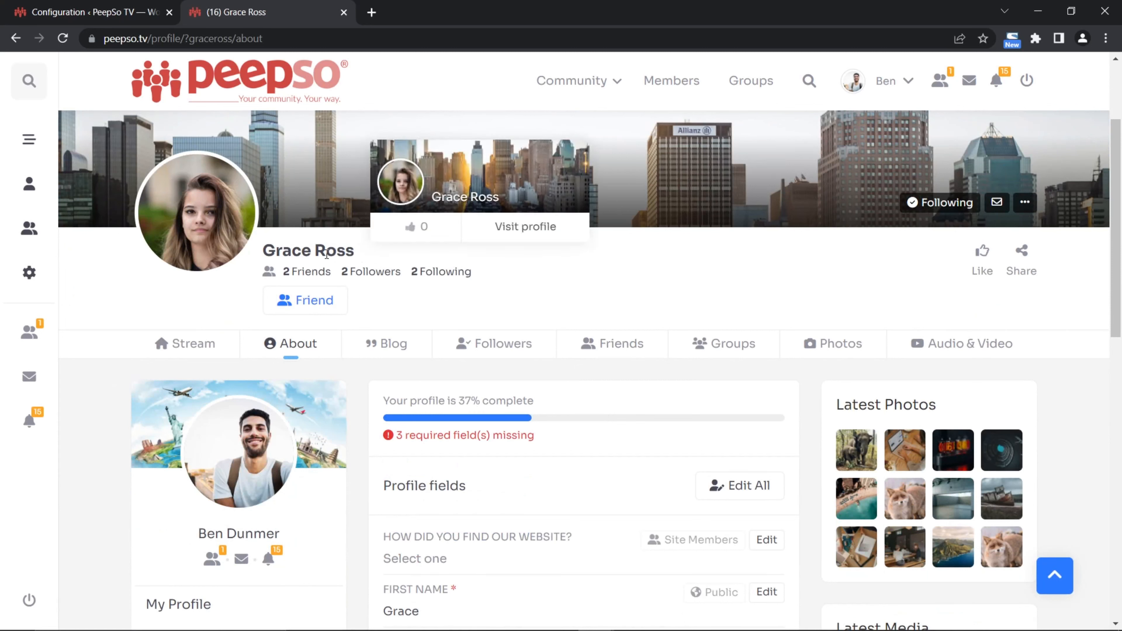
# Step: Back in the User Limits configuration, require 40% profile completeness under Hide Users From Listings
pyautogui.click(89, 12)
pyautogui.click(337, 407)
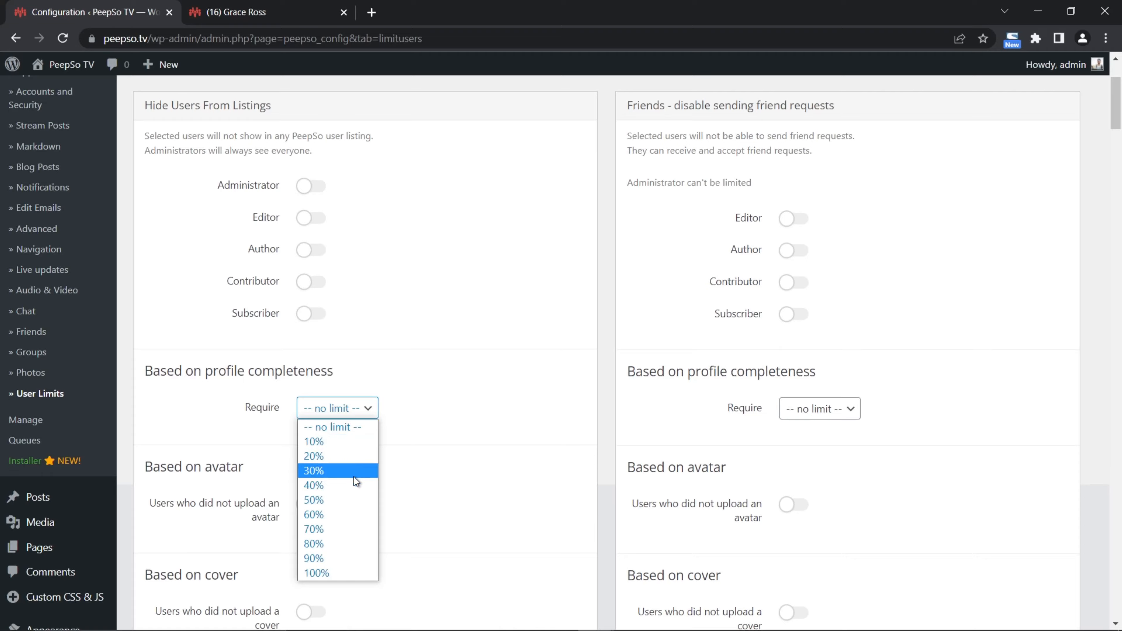
pyautogui.click(323, 485)
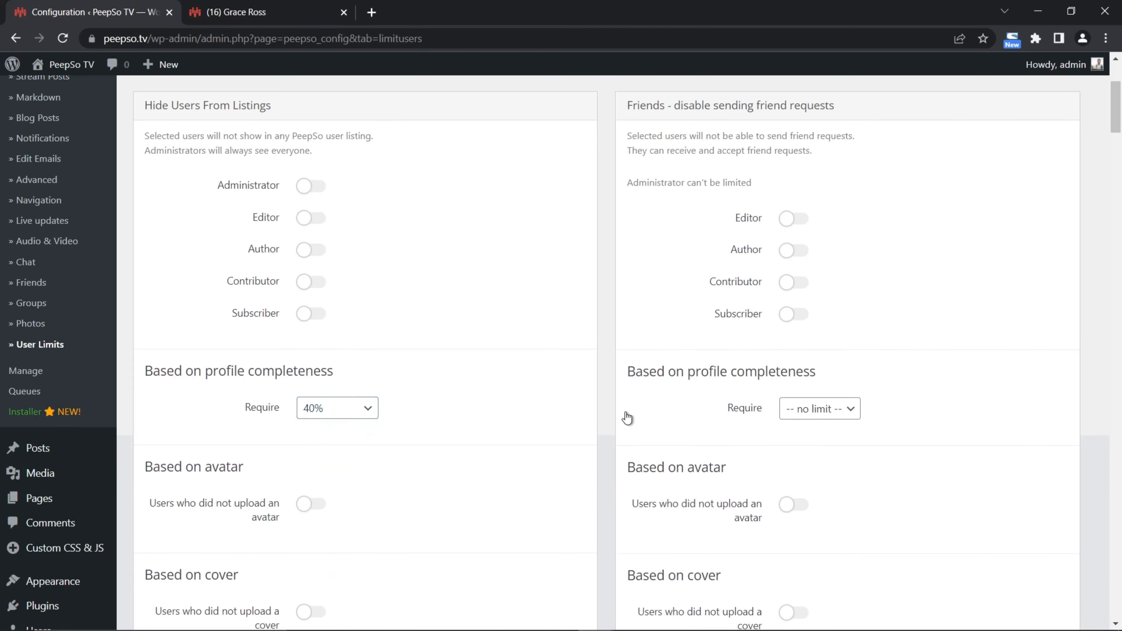
pyautogui.scroll(-20, 627, 417)
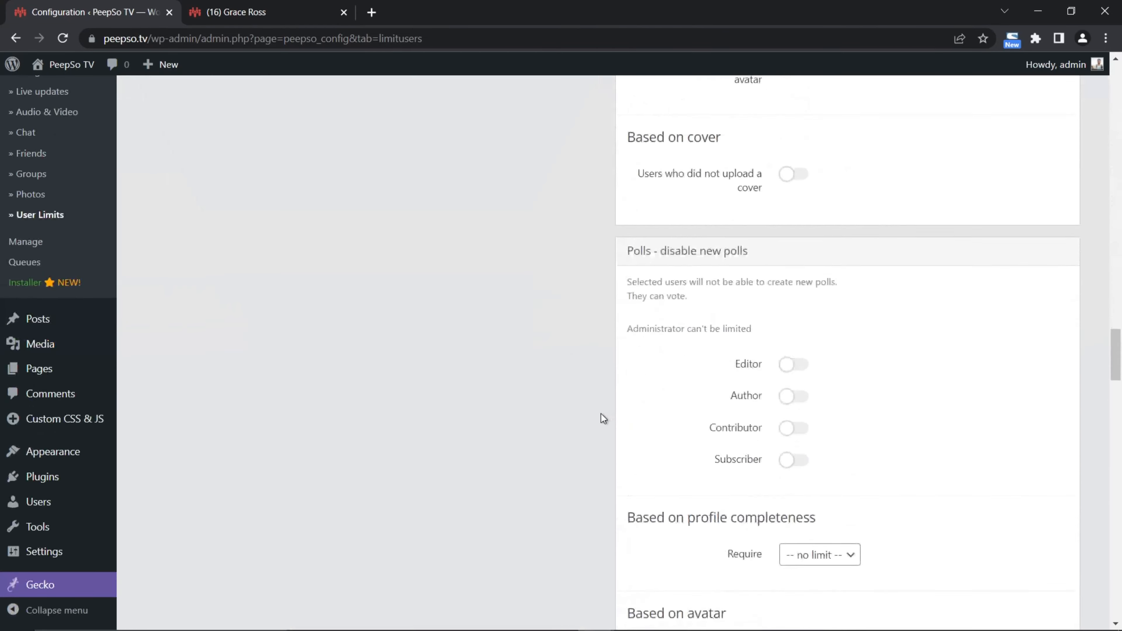